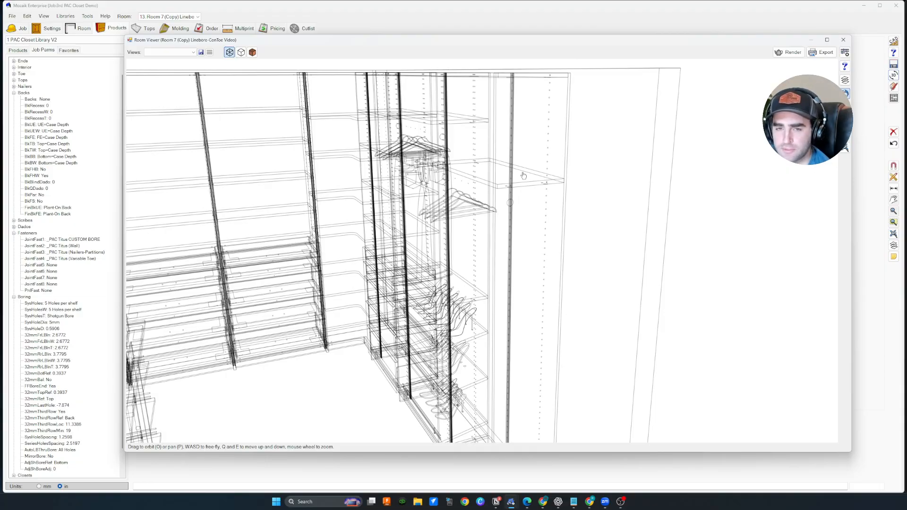
# Step: Set the first joint fastener, JointFast1, to _PAC Titus CUSTOM BORE in the job parameters
pyautogui.scroll(-5, 491, 225)
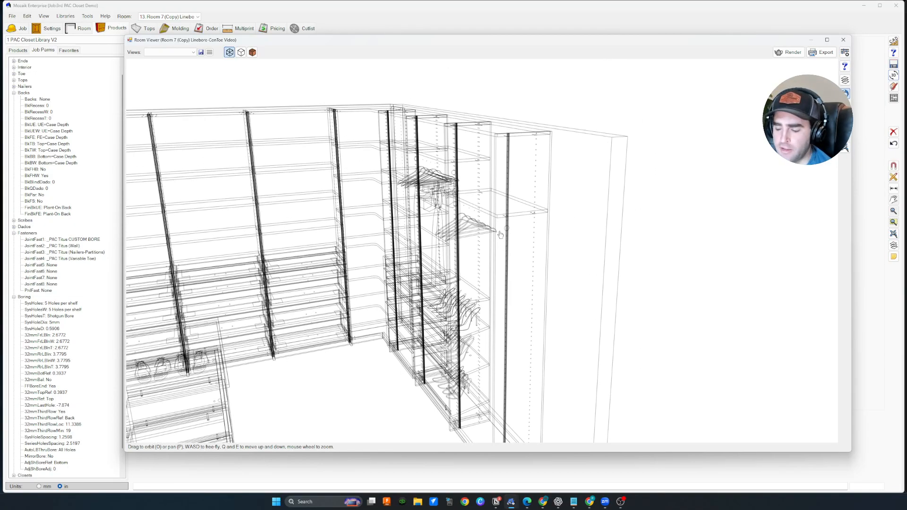
pyautogui.moveTo(533, 232); pyautogui.dragTo(415, 219)
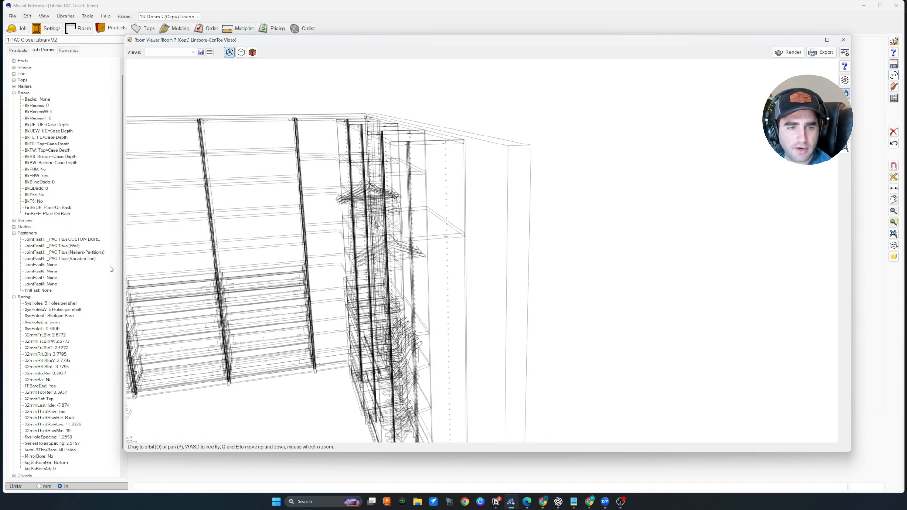
pyautogui.doubleClick(63, 241)
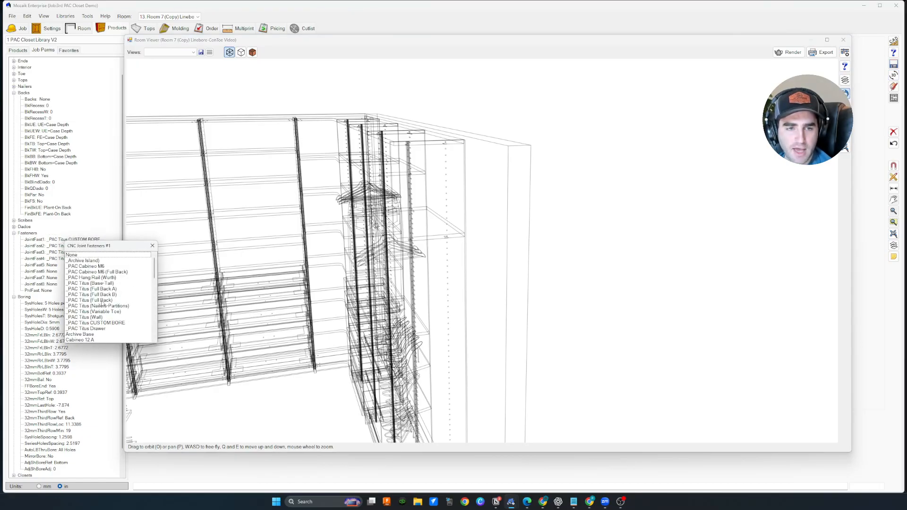
pyautogui.click(103, 325)
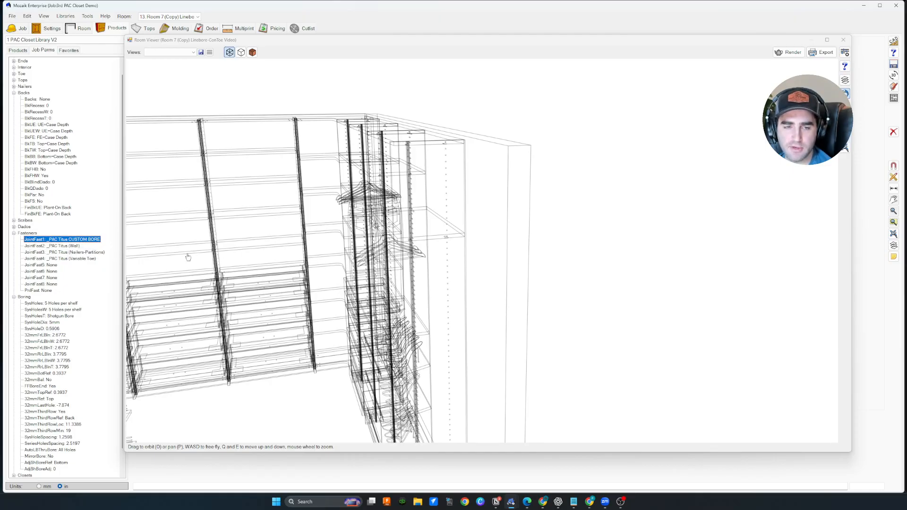
# Step: Set the tall-product system holes parameter, SysHolesT, to 5 Holes per shelf
pyautogui.moveTo(379, 228); pyautogui.dragTo(420, 217)
pyautogui.scroll(5, 420, 217)
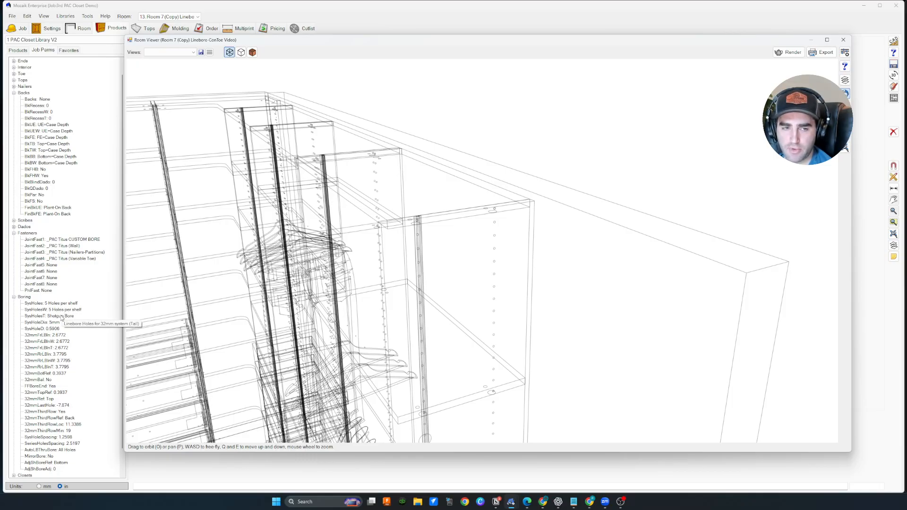
pyautogui.click(54, 316)
pyautogui.click(72, 359)
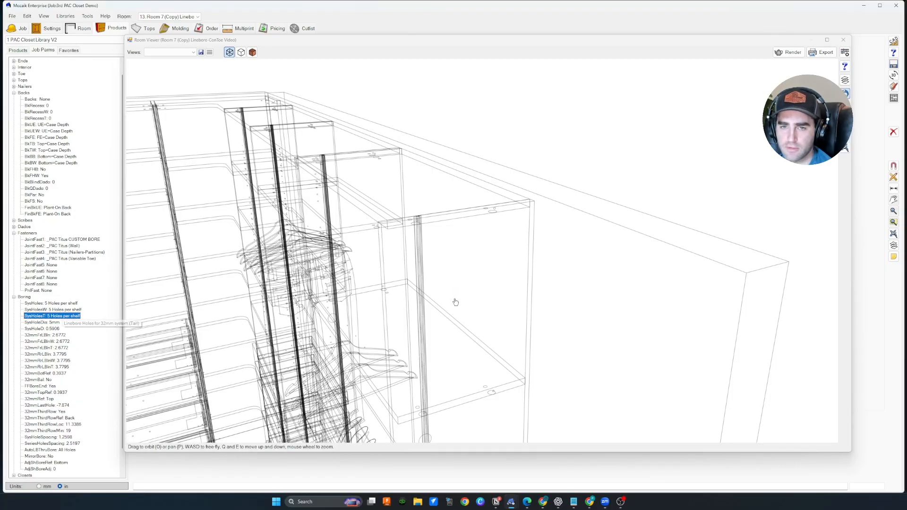
# Step: Examine the fastener boring along the tall end panel in wireframe, from its top shelf down to the bottom shelf and toe
pyautogui.moveTo(479, 262)
pyautogui.mouseDown()
pyautogui.moveTo(461, 270)
pyautogui.moveTo(477, 223)
pyautogui.moveTo(427, 271)
pyautogui.moveTo(425, 324)
pyautogui.moveTo(474, 285)
pyautogui.moveTo(480, 262)
pyautogui.mouseUp()
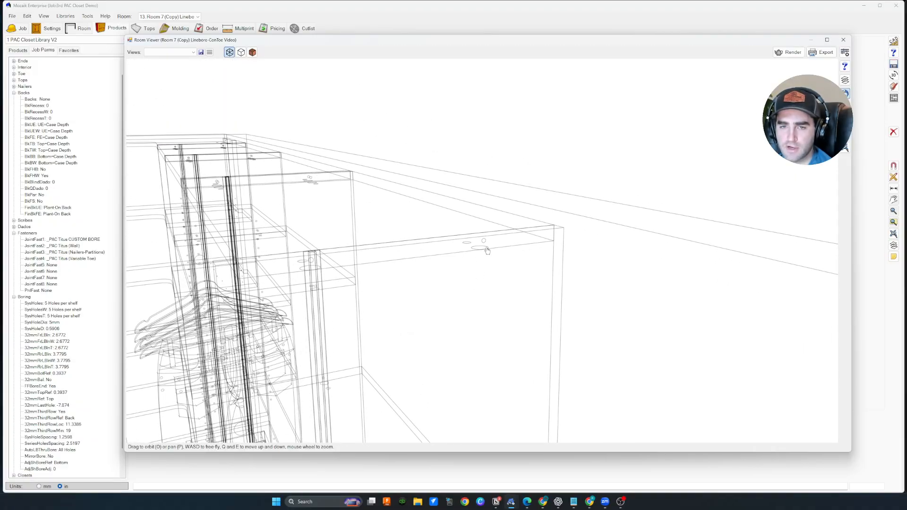
pyautogui.moveTo(317, 268); pyautogui.dragTo(240, 276)
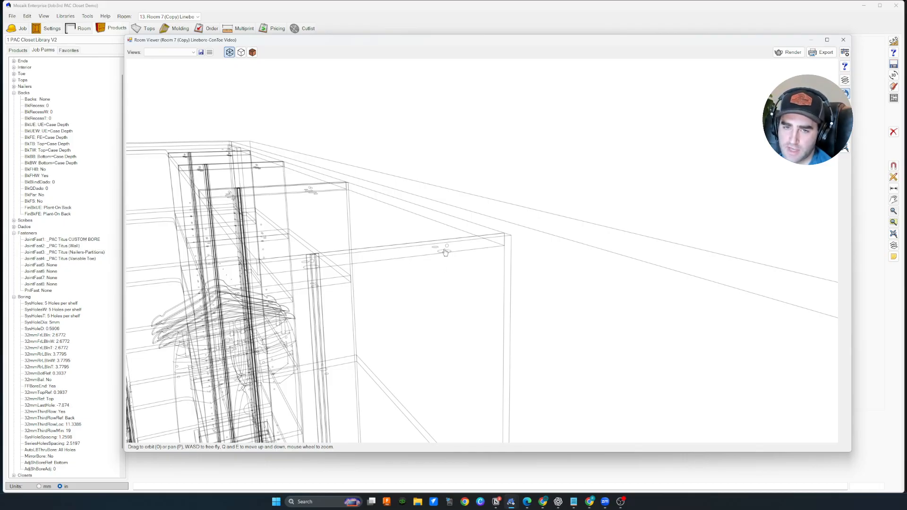
pyautogui.moveTo(431, 267)
pyautogui.mouseDown()
pyautogui.moveTo(437, 262)
pyautogui.moveTo(431, 272)
pyautogui.mouseUp()
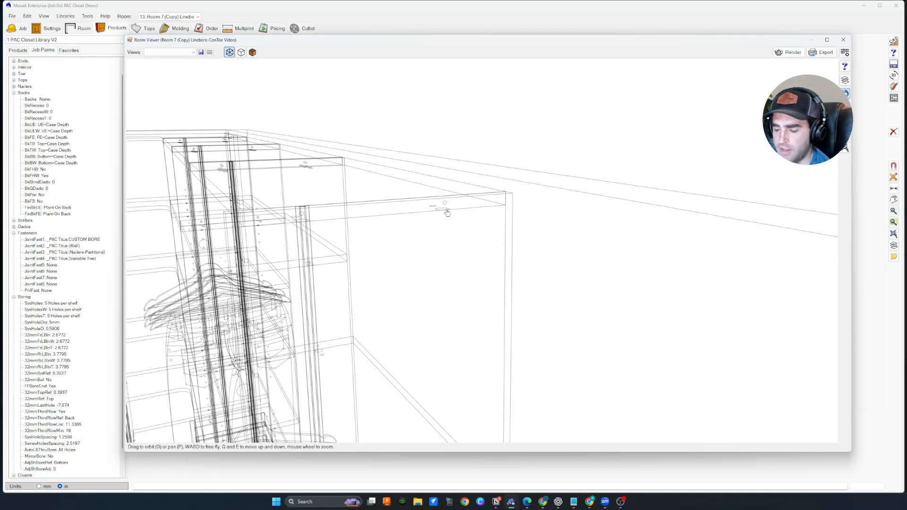
pyautogui.moveTo(419, 244); pyautogui.dragTo(427, 255)
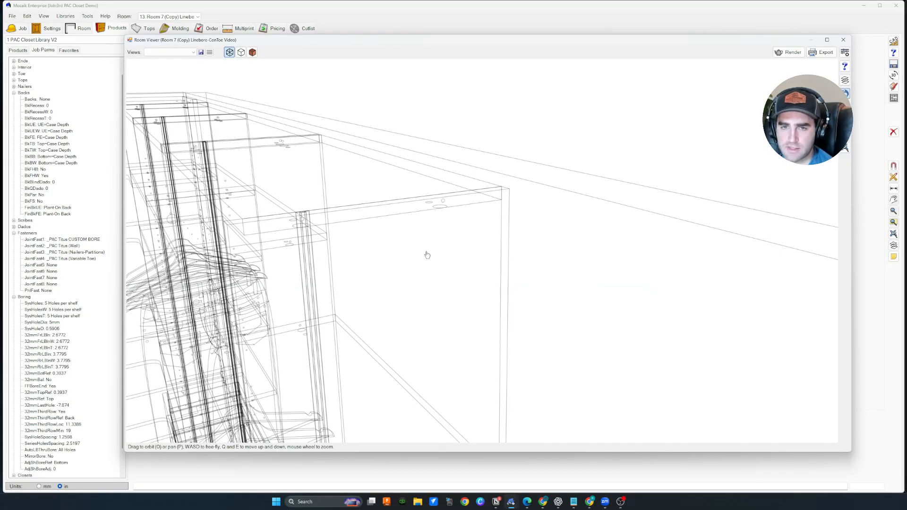
pyautogui.press('e')
pyautogui.press('s')
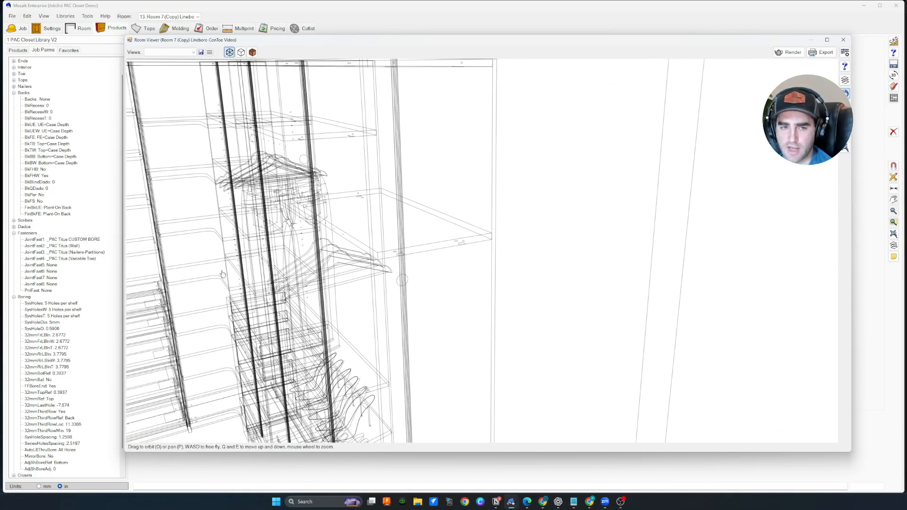
pyautogui.press('e')
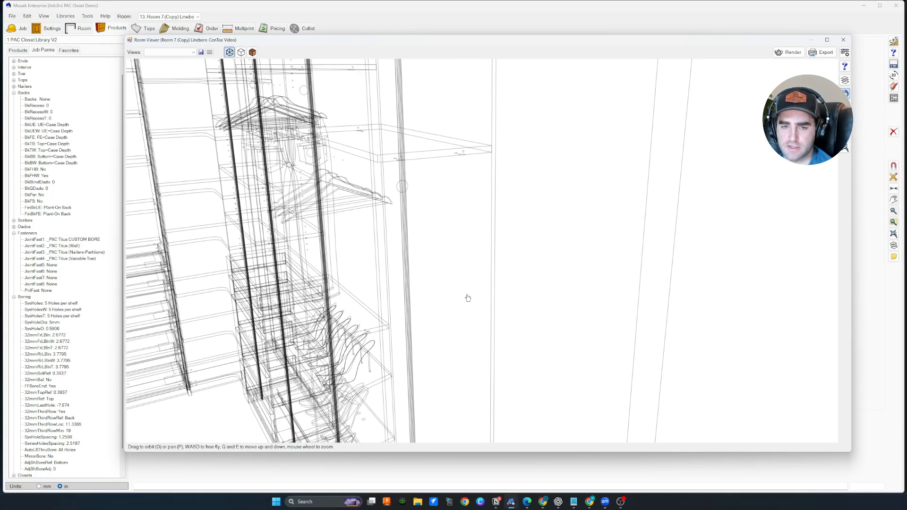
pyautogui.press('e')
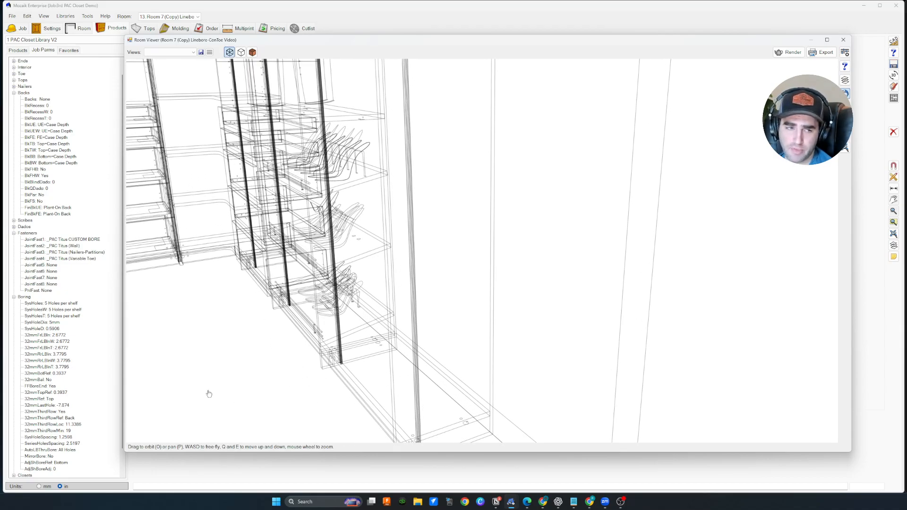
pyautogui.press('e')
pyautogui.moveTo(572, 395); pyautogui.dragTo(509, 402)
pyautogui.scroll(3, 477, 317)
pyautogui.moveTo(471, 218); pyautogui.dragTo(485, 246)
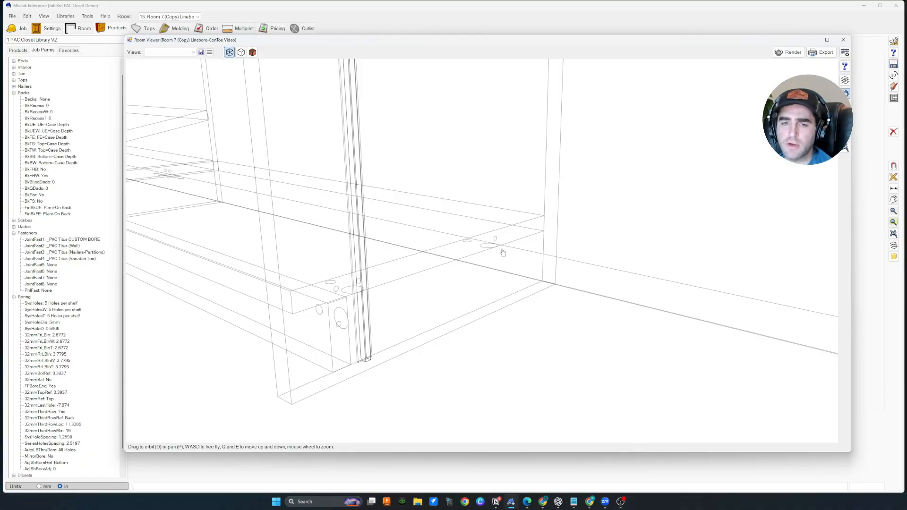
# Step: Check the bore hole positions at the upper shelves of the end section from a closer, angled wireframe view
pyautogui.scroll(-3, 485, 256)
pyautogui.press('e')
pyautogui.scroll(-3, 486, 247)
pyautogui.press('e')
pyautogui.press('e')
pyautogui.press('e')
pyautogui.moveTo(472, 304); pyautogui.dragTo(373, 326)
pyautogui.press('d')
pyautogui.moveTo(501, 280); pyautogui.dragTo(467, 311)
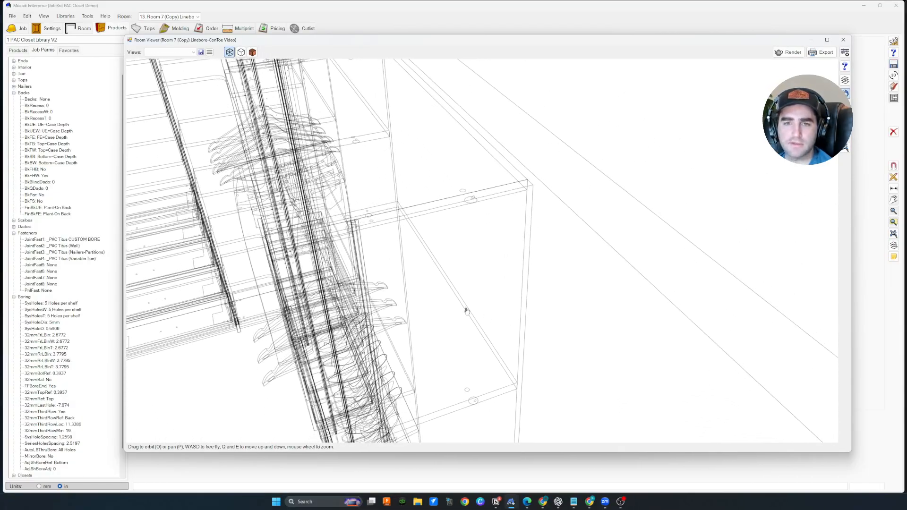
# Step: Reduce the depth of FS 96 LED Left panel #17 so its front lines up with the adjoining product #16
pyautogui.click(843, 39)
pyautogui.scroll(4, 671, 347)
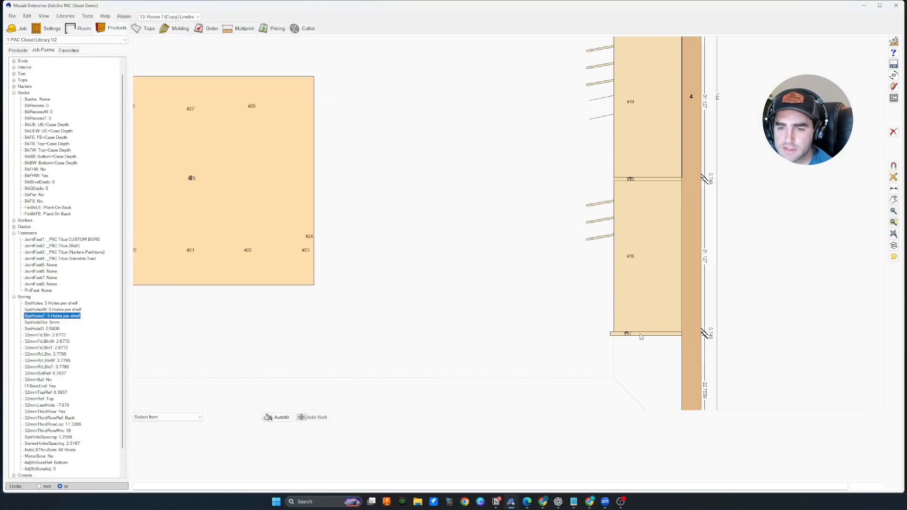
pyautogui.click(637, 335)
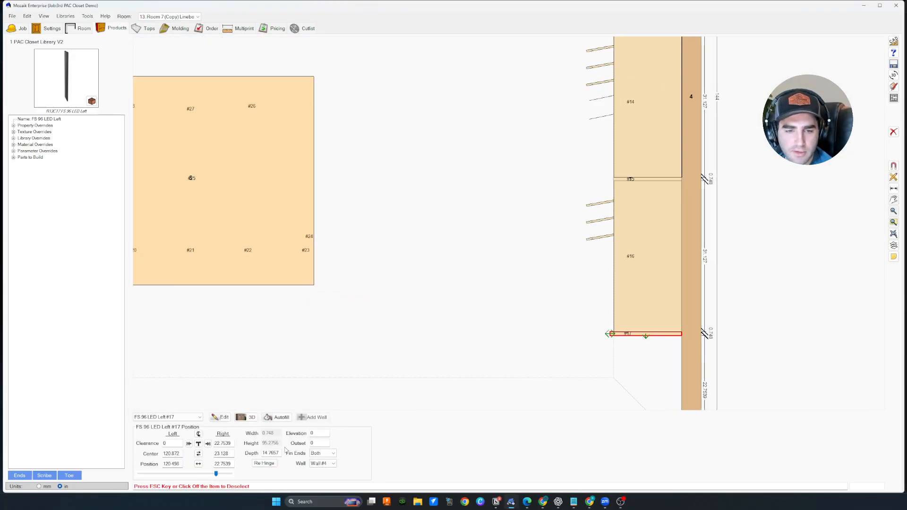
pyautogui.moveTo(280, 453); pyautogui.dragTo(252, 453)
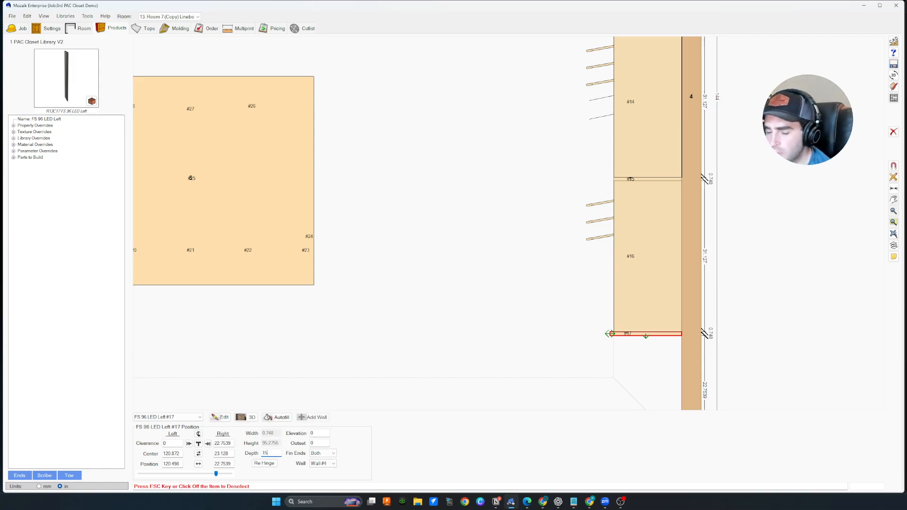
pyautogui.click(506, 347)
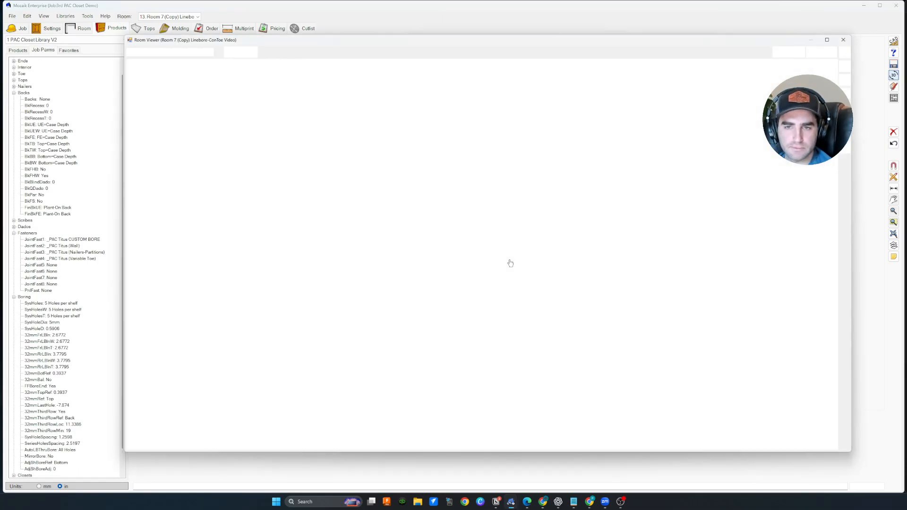
# Step: Display the room's 3D model in wireframe and examine the boring on the resized end panel, then close the viewer
pyautogui.click(242, 52)
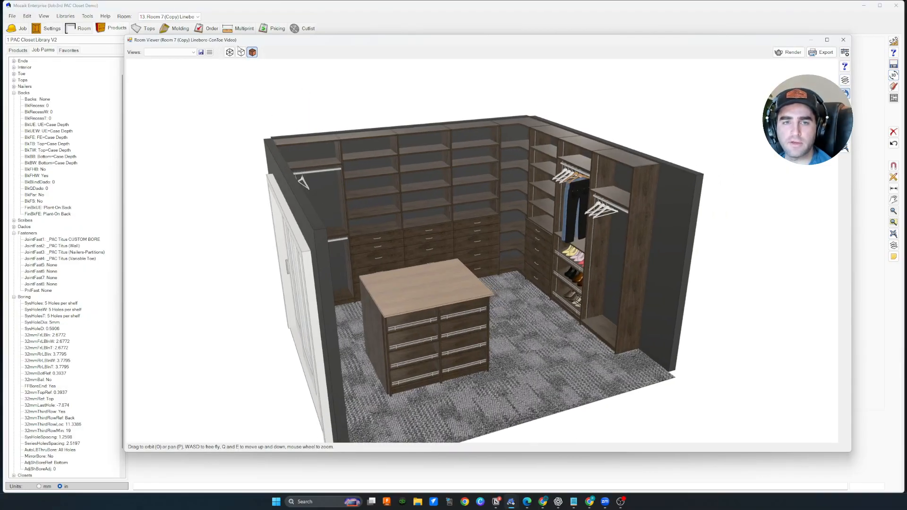
pyautogui.click(230, 53)
pyautogui.click(229, 52)
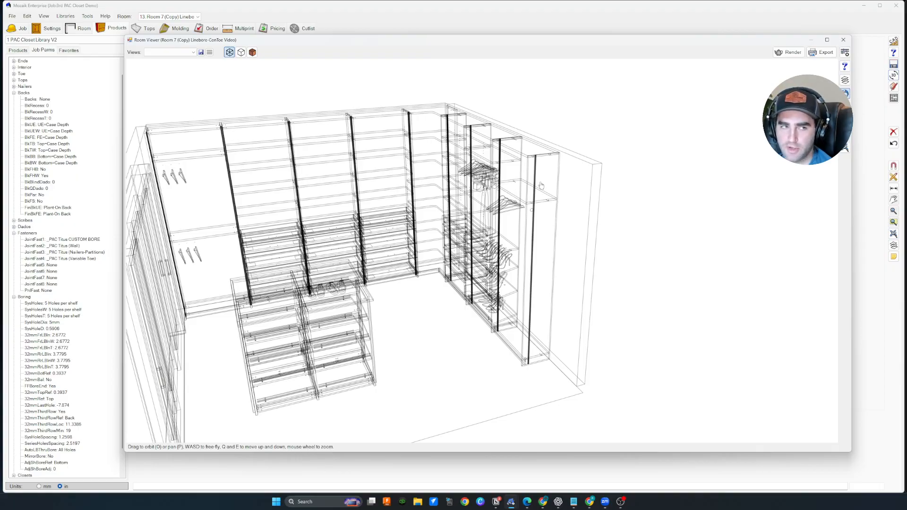
pyautogui.moveTo(536, 171); pyautogui.dragTo(554, 180)
pyautogui.moveTo(651, 183); pyautogui.dragTo(584, 189)
pyautogui.moveTo(474, 198); pyautogui.dragTo(471, 241, button='middle')
pyautogui.scroll(3, 471, 242)
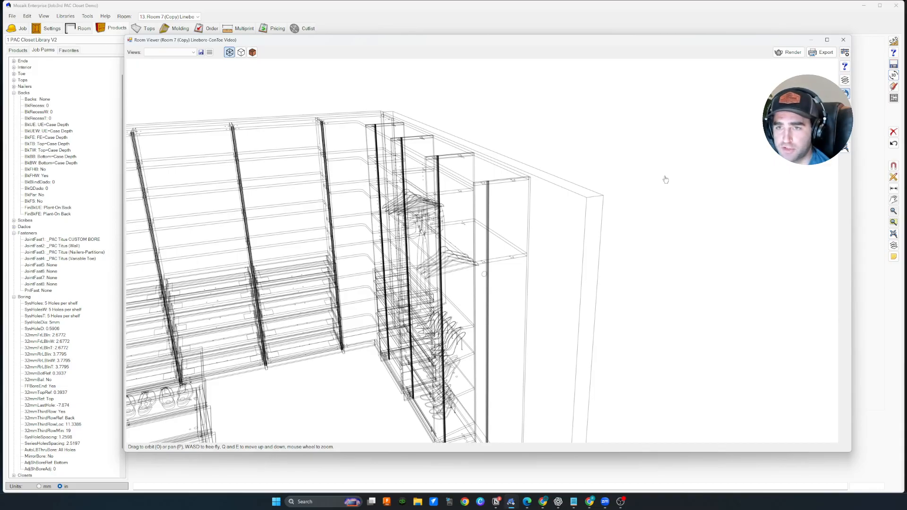
pyautogui.click(843, 40)
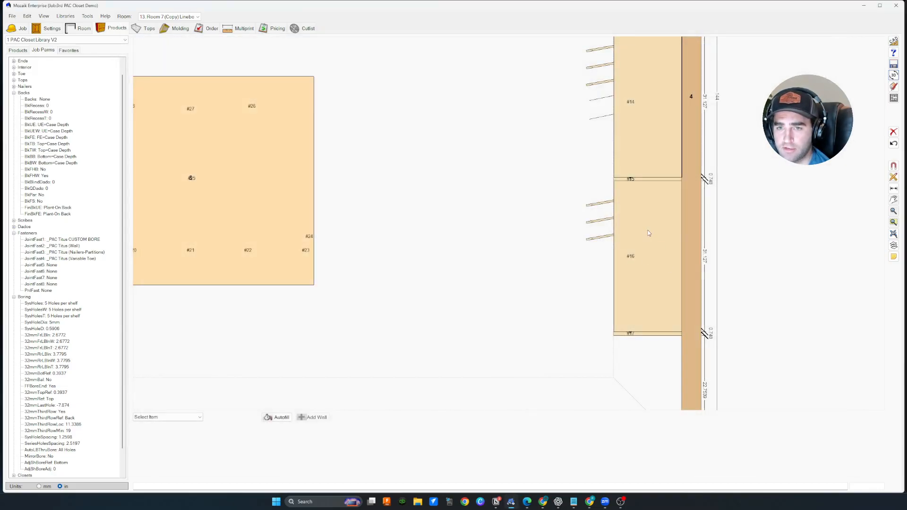
# Step: Open product 96 TH 1S #16 on Wall #4 for editing and show its interior layout in an enlarged editor
pyautogui.click(893, 98)
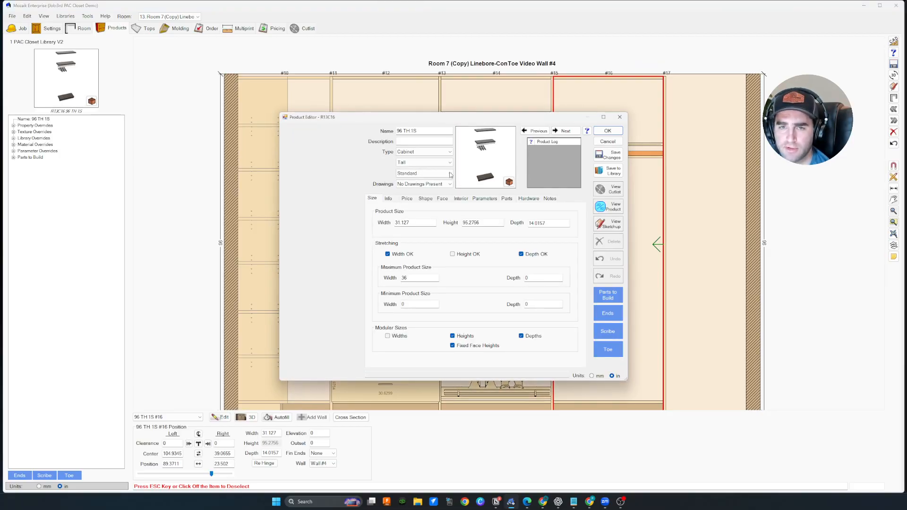
pyautogui.click(462, 199)
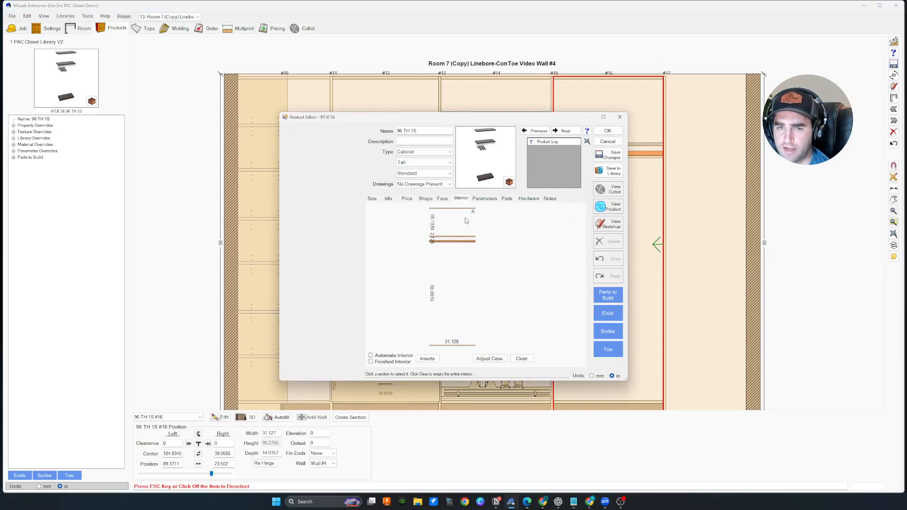
pyautogui.click(454, 239)
pyautogui.moveTo(451, 122); pyautogui.dragTo(330, 56)
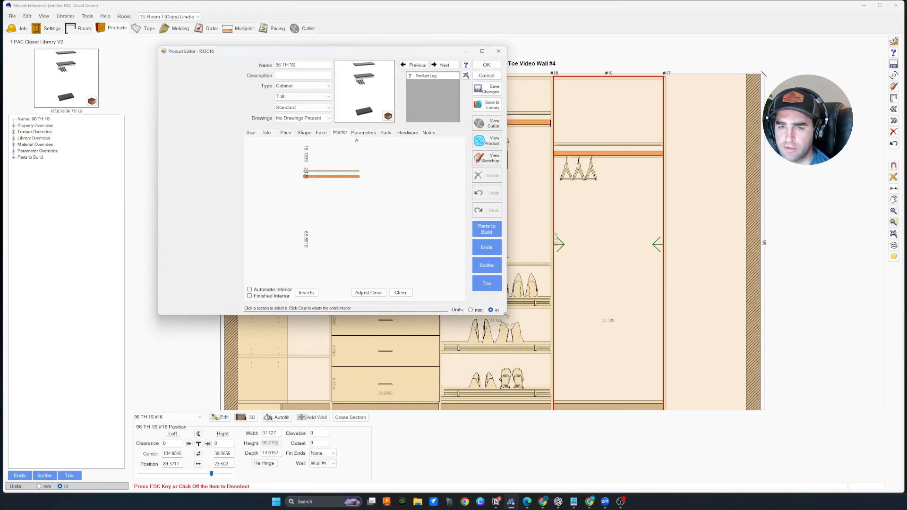
pyautogui.moveTo(506, 314); pyautogui.dragTo(677, 435)
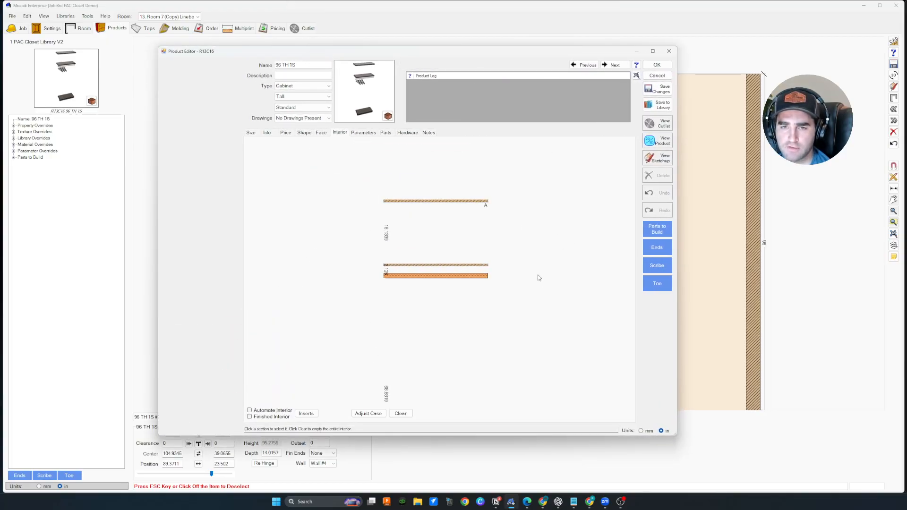
# Step: Raise the fixed shelf and the hanging rod beneath it to about 10.45 in below the top shelf, and accept the product changes
pyautogui.moveTo(437, 272); pyautogui.dragTo(434, 243)
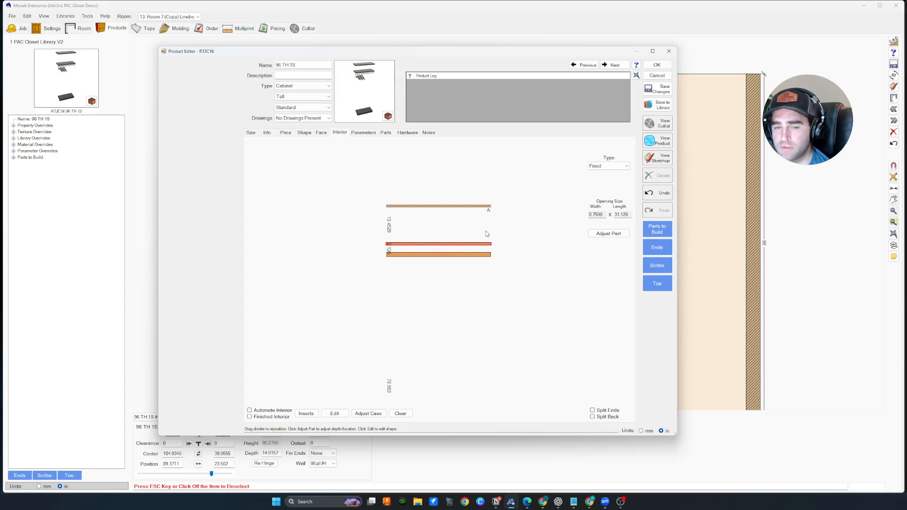
pyautogui.scroll(-2, 426, 260)
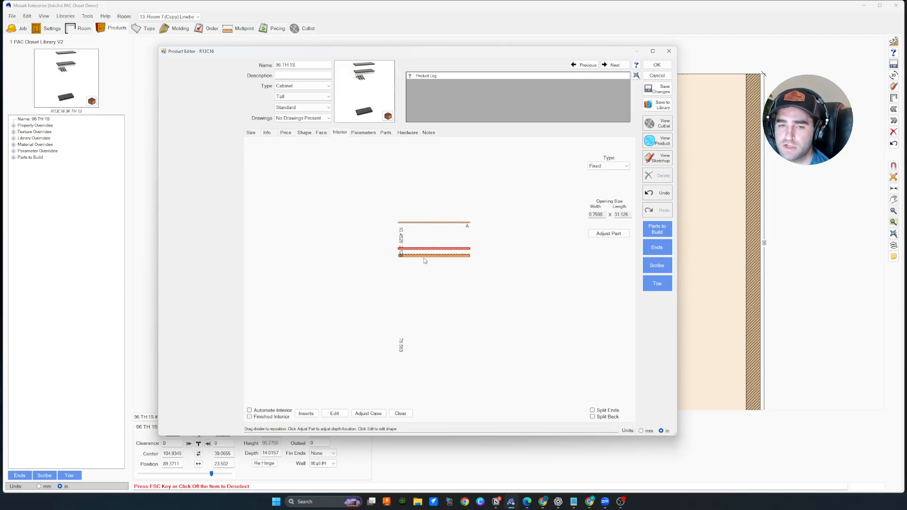
pyautogui.scroll(3, 415, 261)
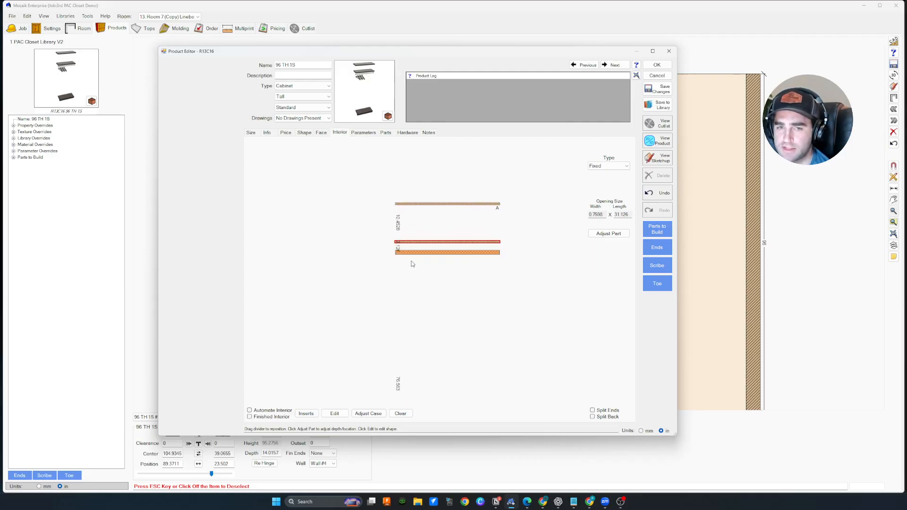
pyautogui.scroll(4, 400, 255)
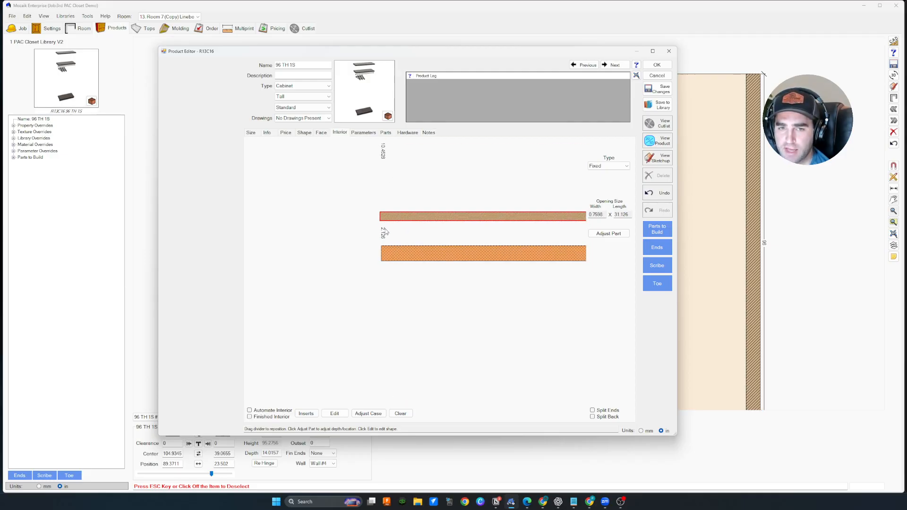
pyautogui.scroll(-4, 396, 254)
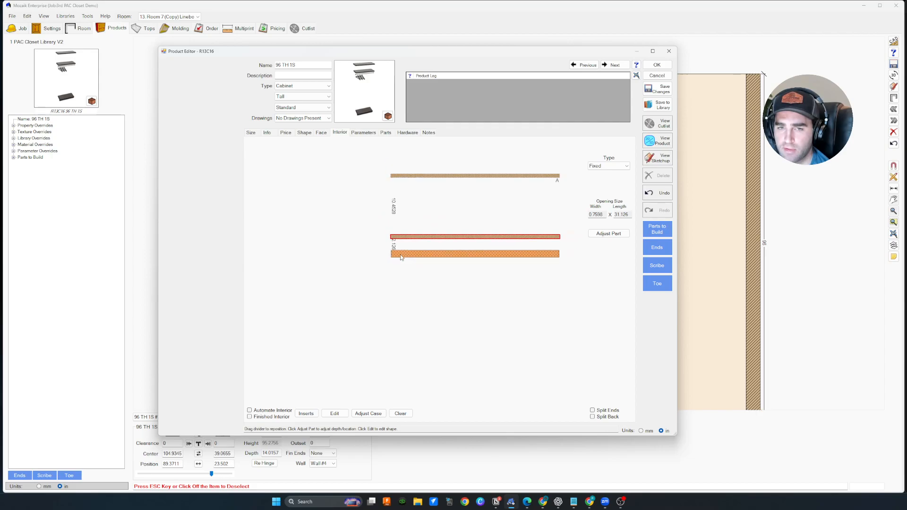
pyautogui.click(422, 248)
pyautogui.scroll(-3, 433, 252)
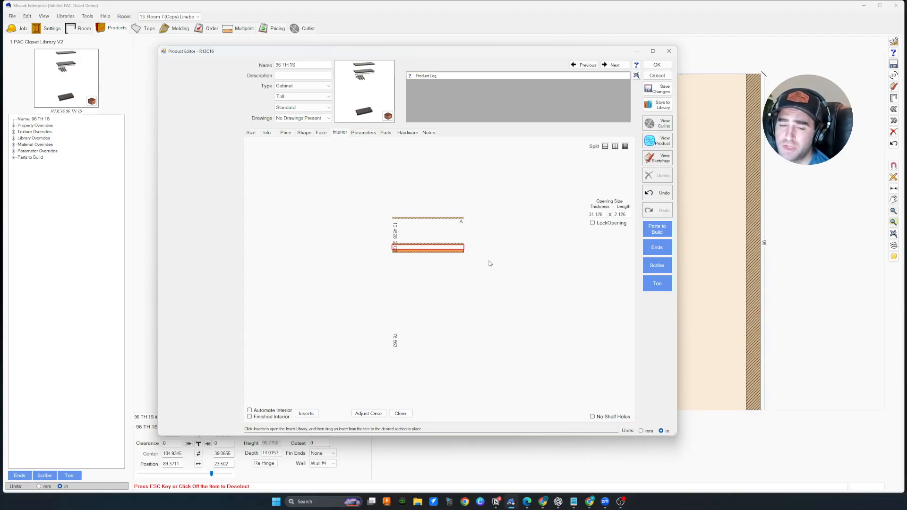
pyautogui.click(657, 66)
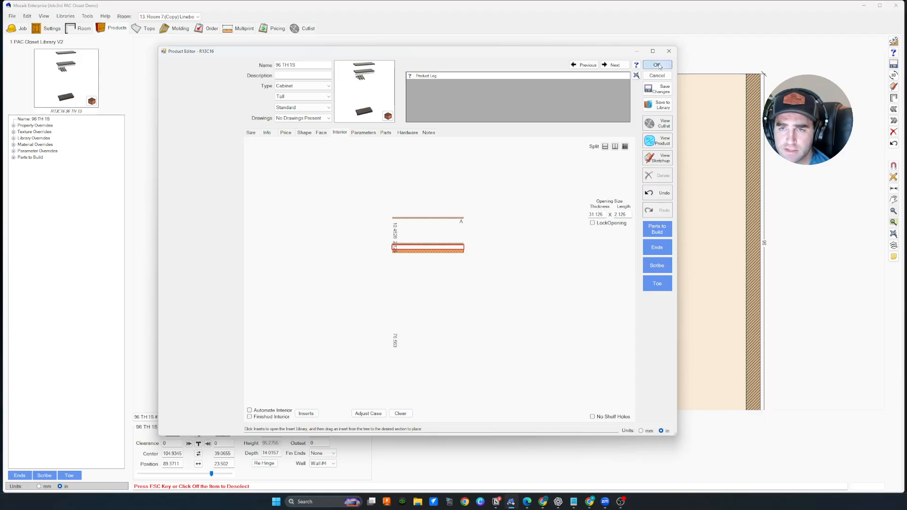
pyautogui.click(202, 103)
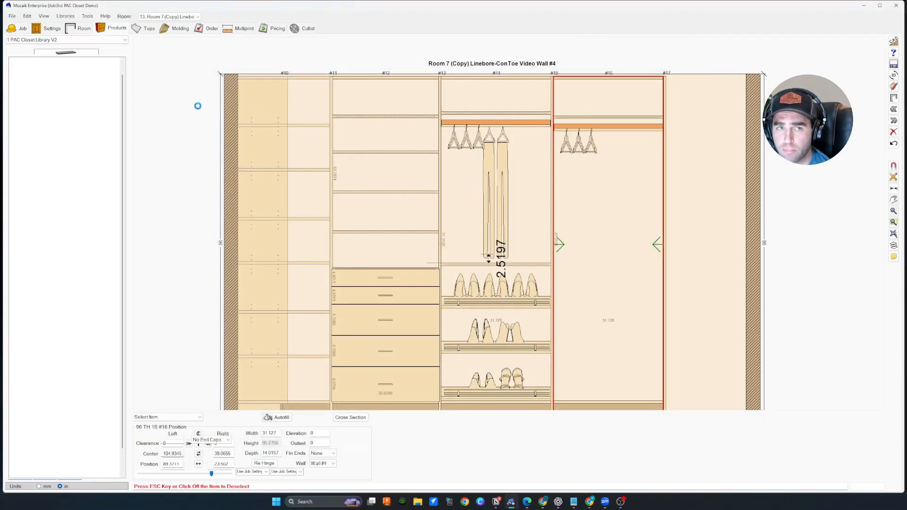
# Step: Set the room's closet rod hardware to the _PAC CUSTOM Richelieu Chrome Rod
pyautogui.click(48, 29)
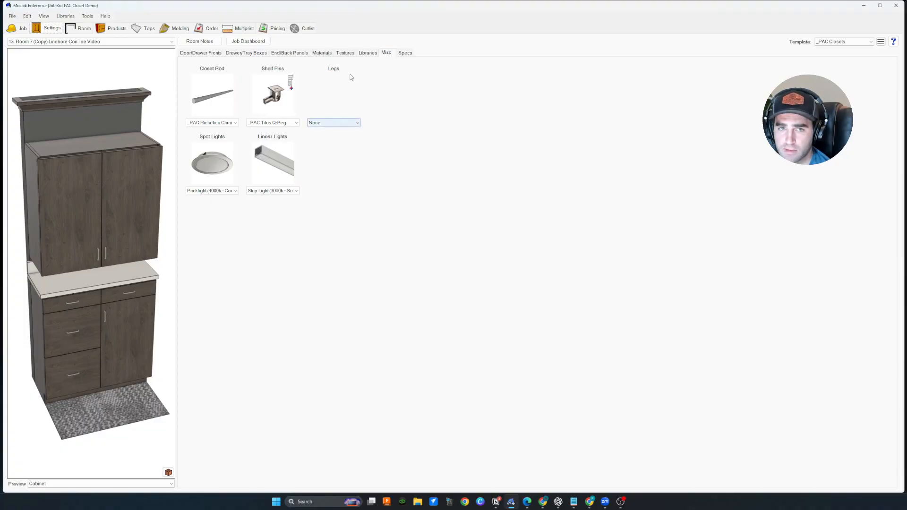
pyautogui.click(386, 54)
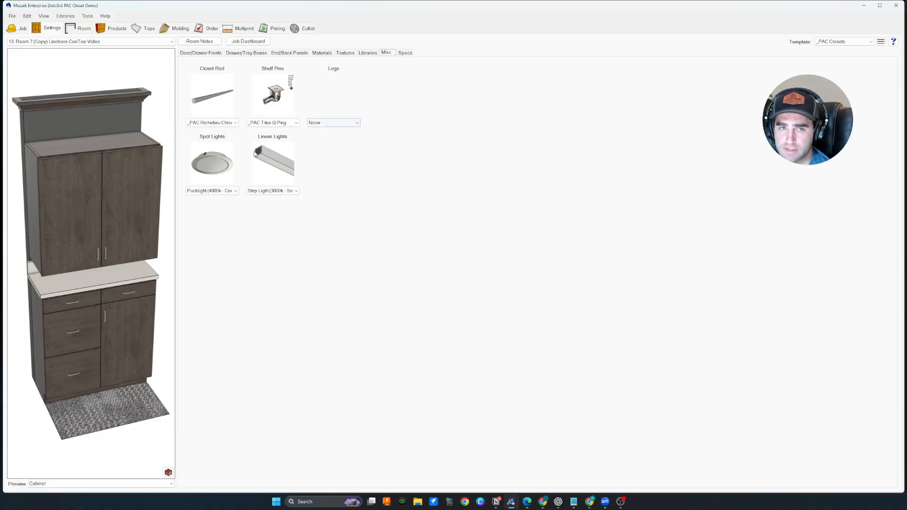
pyautogui.click(206, 125)
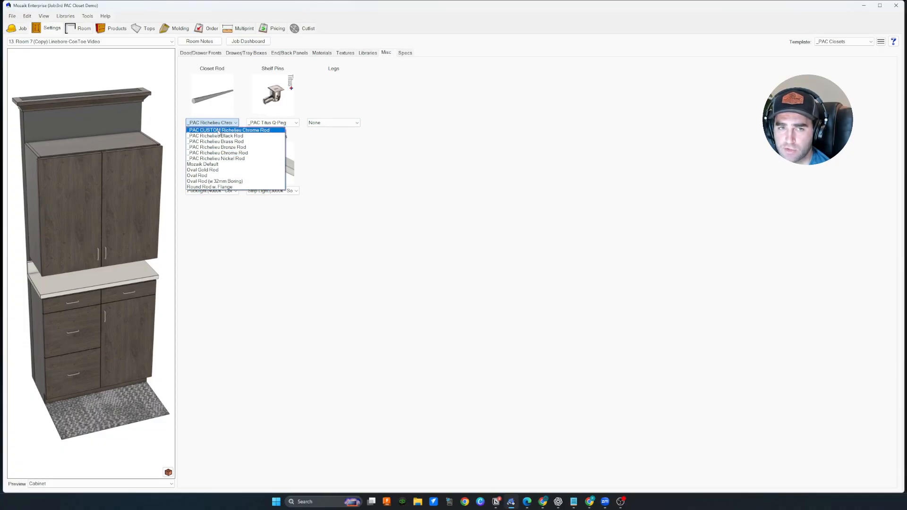
pyautogui.click(224, 130)
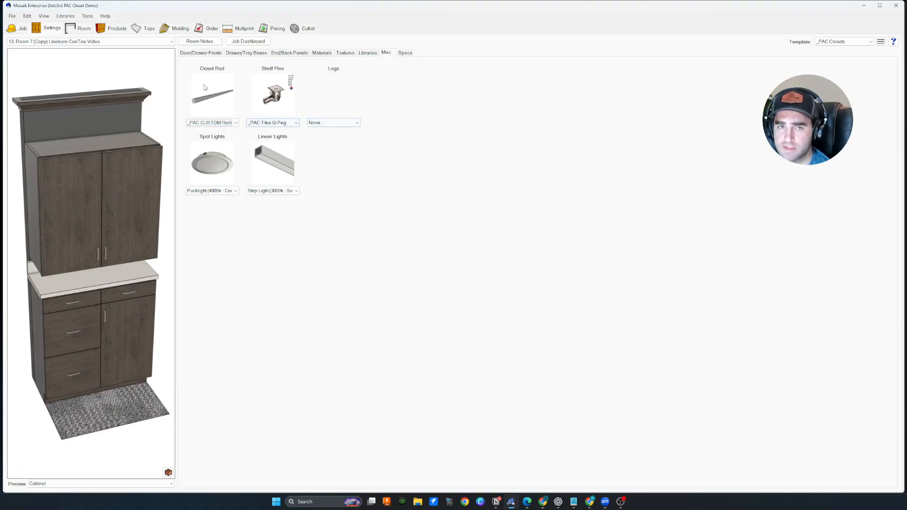
# Step: Display the whole room's 3D model in wireframe, examine the hanging rod's boring on the end panel beside product #16, and close the viewer
pyautogui.click(120, 29)
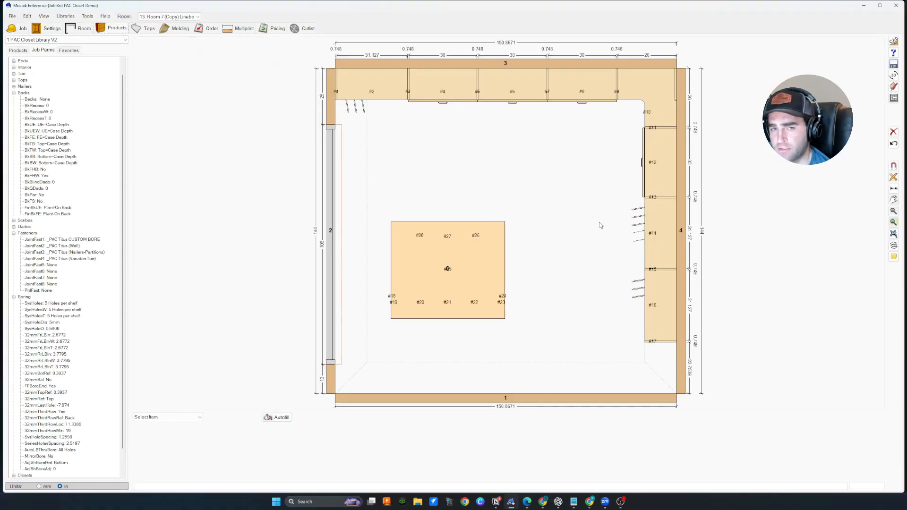
pyautogui.click(893, 74)
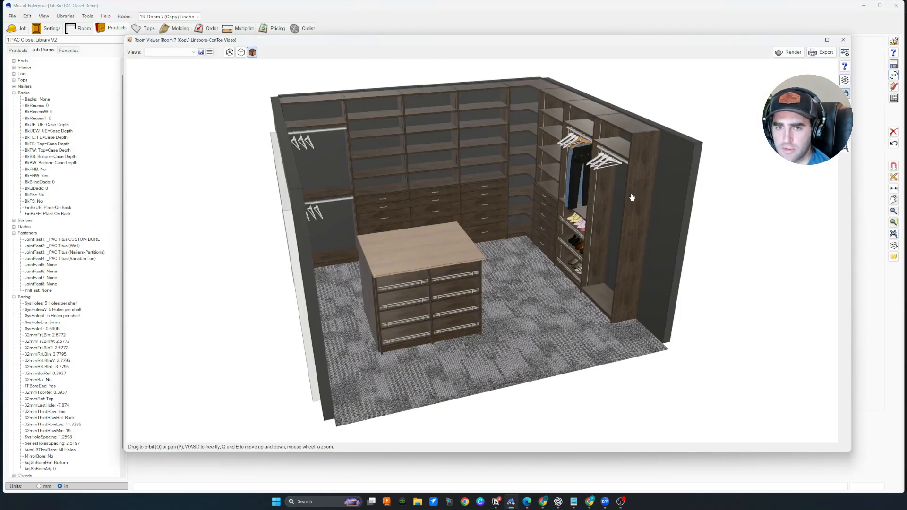
pyautogui.scroll(2, 656, 142)
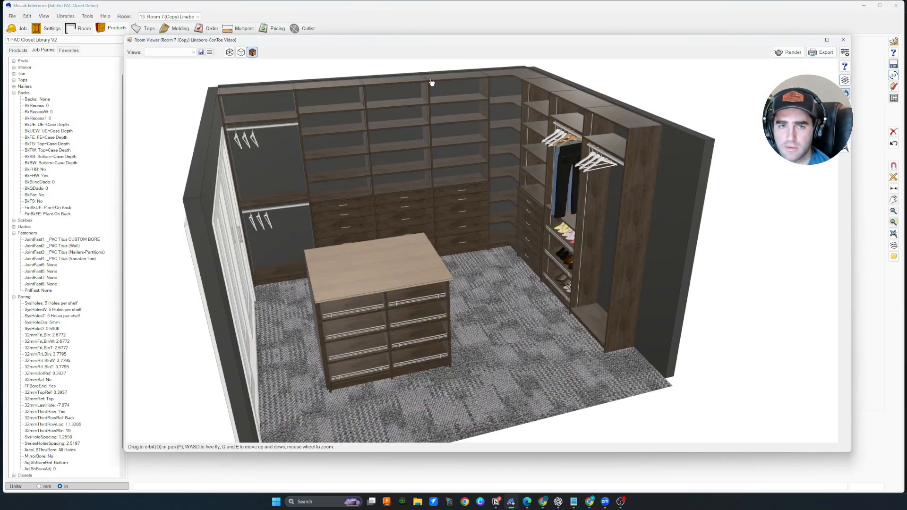
pyautogui.click(230, 52)
pyautogui.scroll(2, 603, 136)
pyautogui.moveTo(639, 173); pyautogui.dragTo(550, 285)
pyautogui.scroll(3, 643, 151)
pyautogui.scroll(2, 549, 289)
pyautogui.scroll(4, 548, 288)
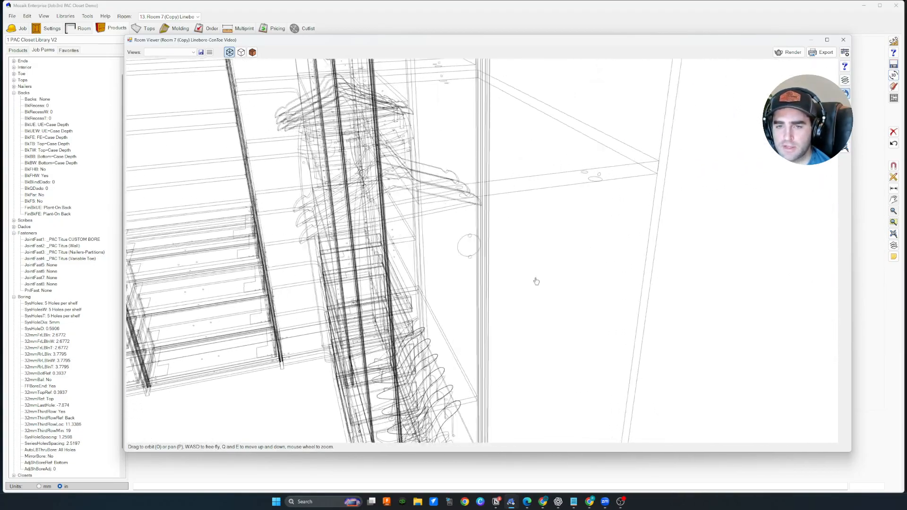
pyautogui.scroll(2, 522, 279)
pyautogui.moveTo(517, 258); pyautogui.dragTo(472, 223)
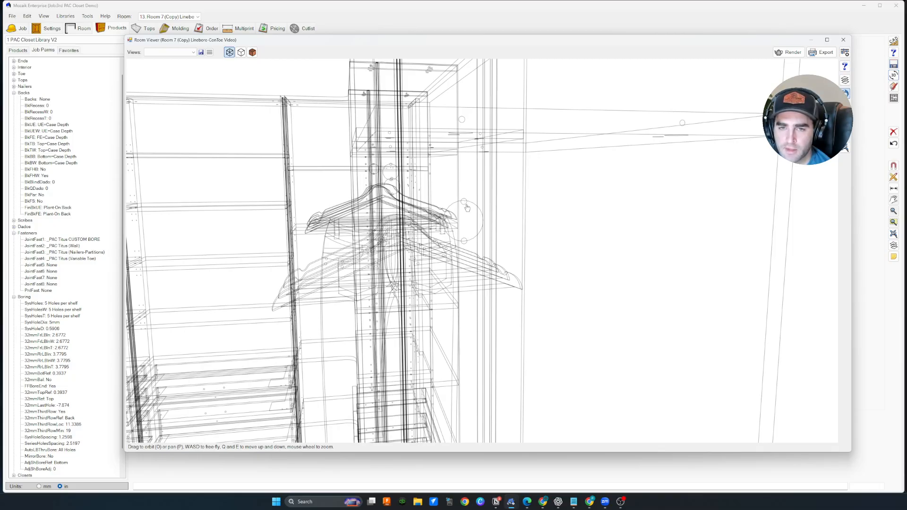
pyautogui.moveTo(462, 218); pyautogui.dragTo(468, 223)
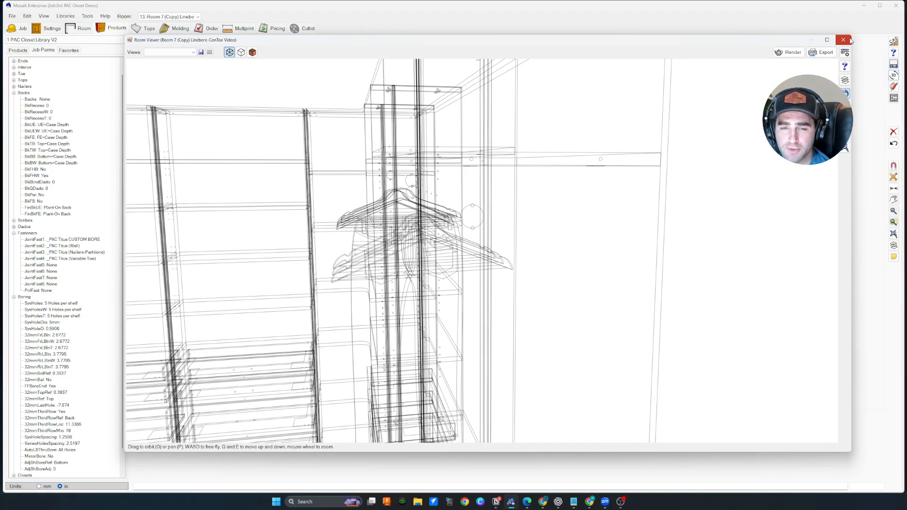
pyautogui.click(843, 40)
# Step: Open product 96 TH 1S #16 on Wall #4 for editing and show its interior layout
pyautogui.click(659, 246)
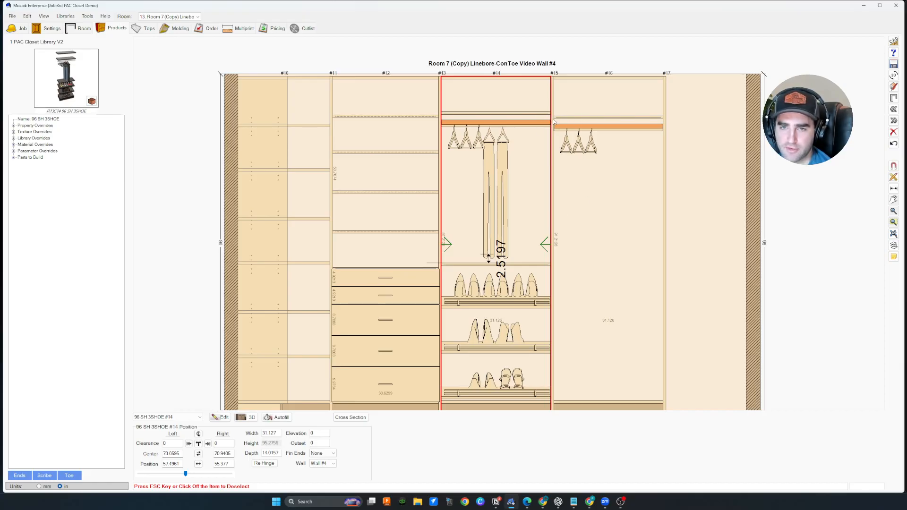
pyautogui.click(893, 109)
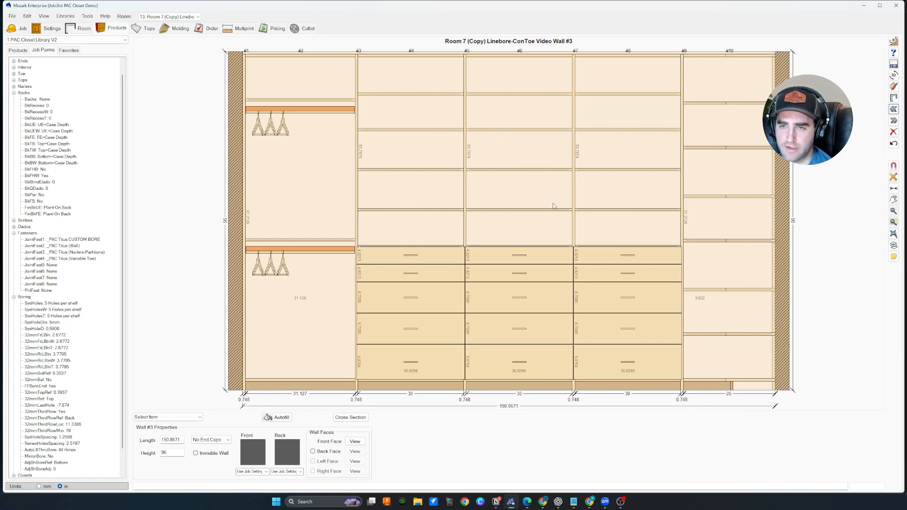
pyautogui.click(893, 120)
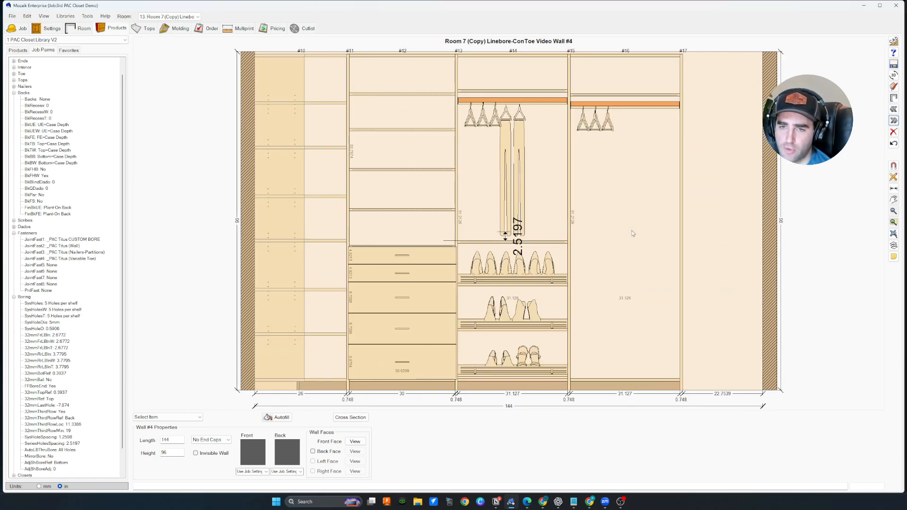
pyautogui.doubleClick(629, 134)
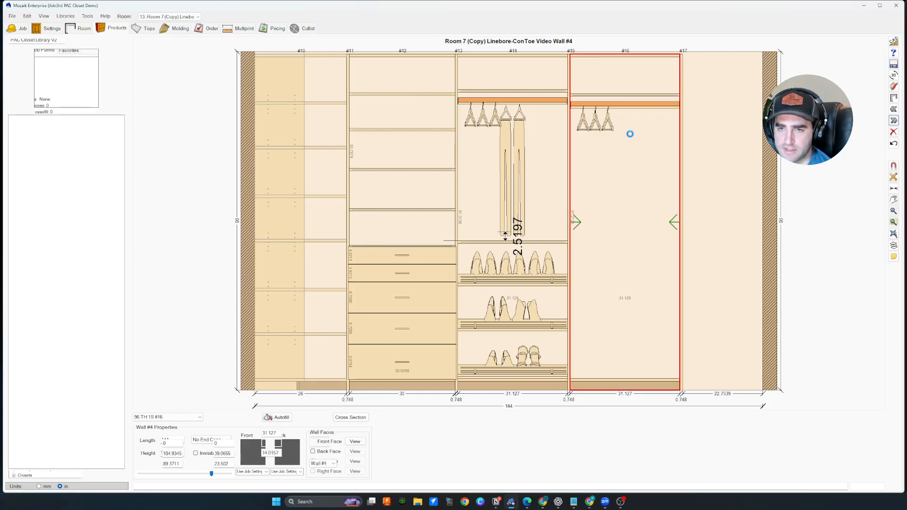
pyautogui.click(377, 138)
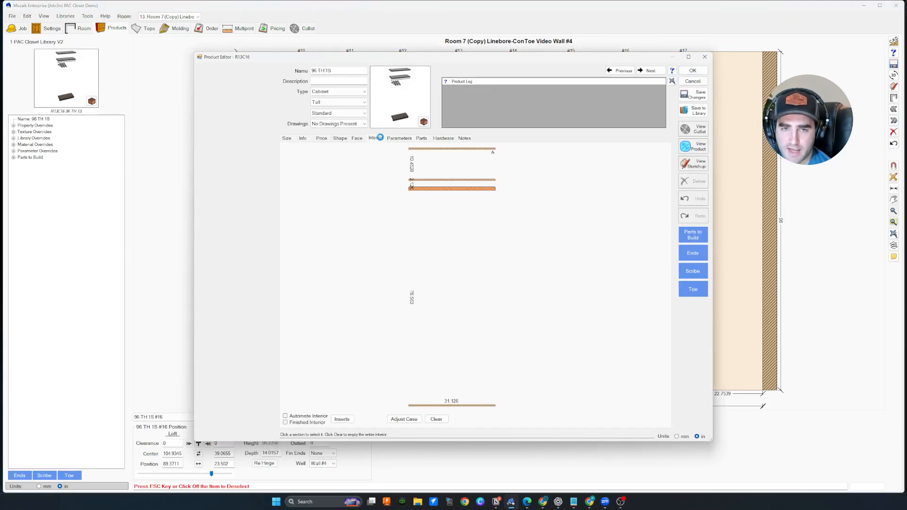
# Step: Delete the existing closet rod beneath the fixed shelf
pyautogui.click(439, 193)
pyautogui.click(441, 190)
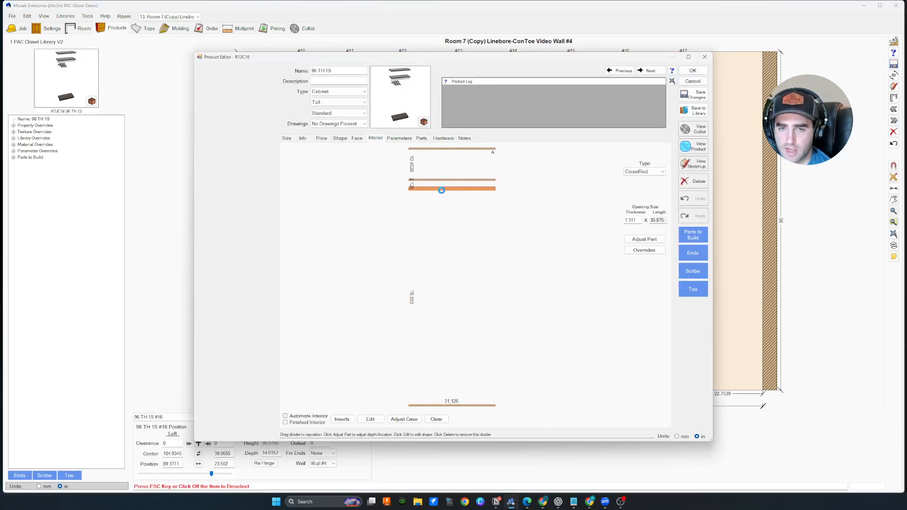
pyautogui.press('Delete')
# Step: Split the opening below the fixed shelf horizontally with a divider of type ClosetRod, and accept the product changes
pyautogui.click(454, 205)
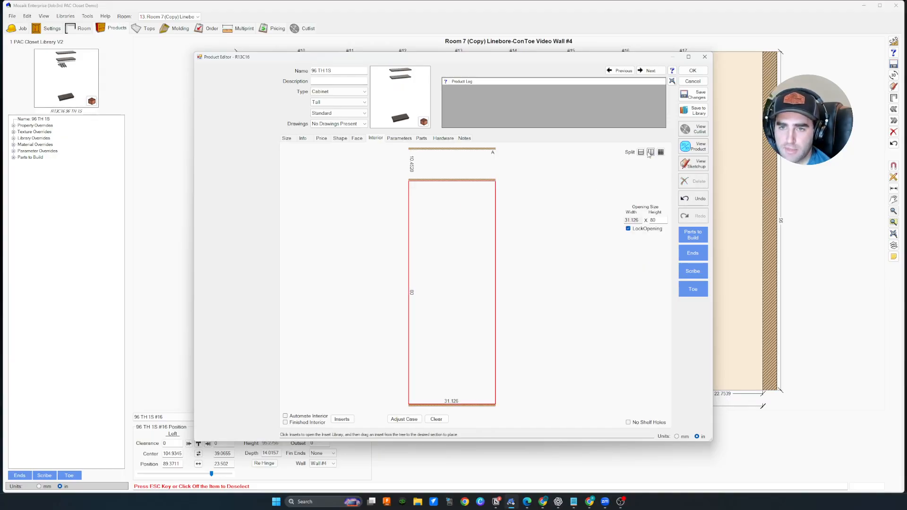
pyautogui.click(641, 154)
pyautogui.click(654, 173)
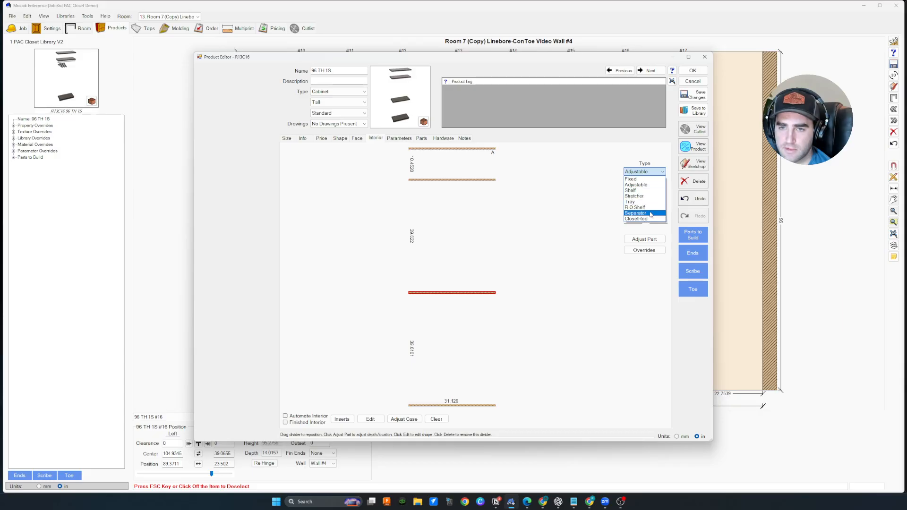
pyautogui.click(645, 220)
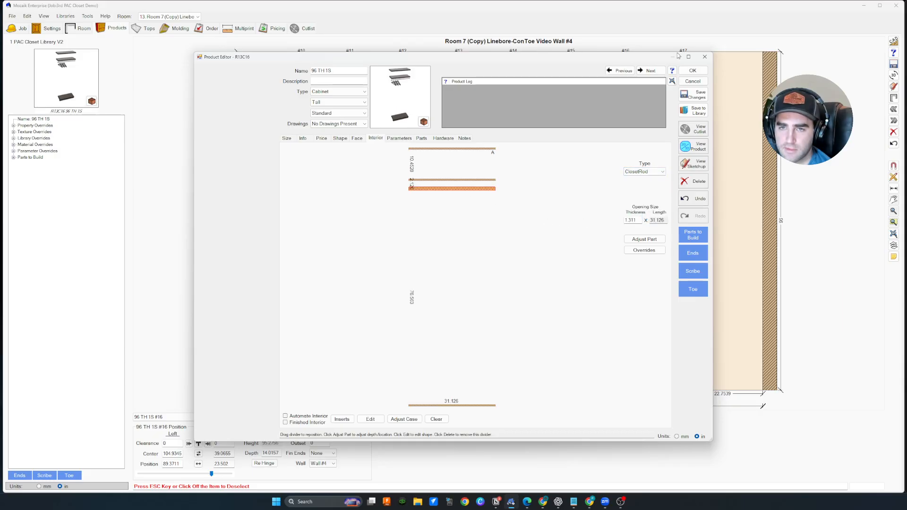
pyautogui.click(692, 70)
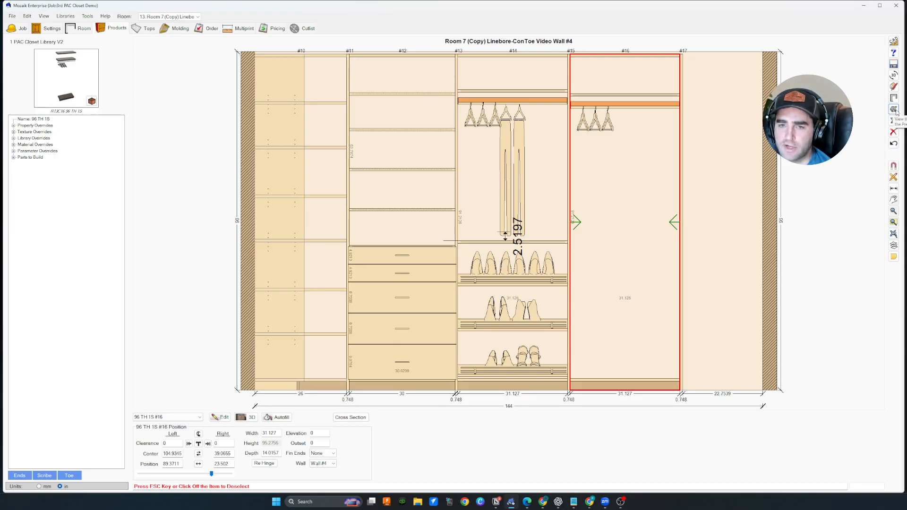
# Step: Open product 96 SH 3SHOE #14 on Wall #4 for editing and show its parameter overrides
pyautogui.click(895, 110)
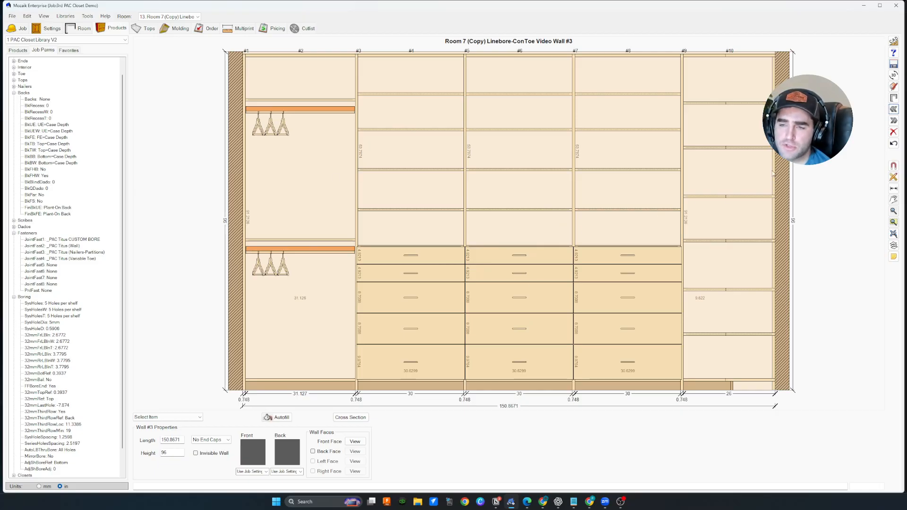
pyautogui.click(893, 122)
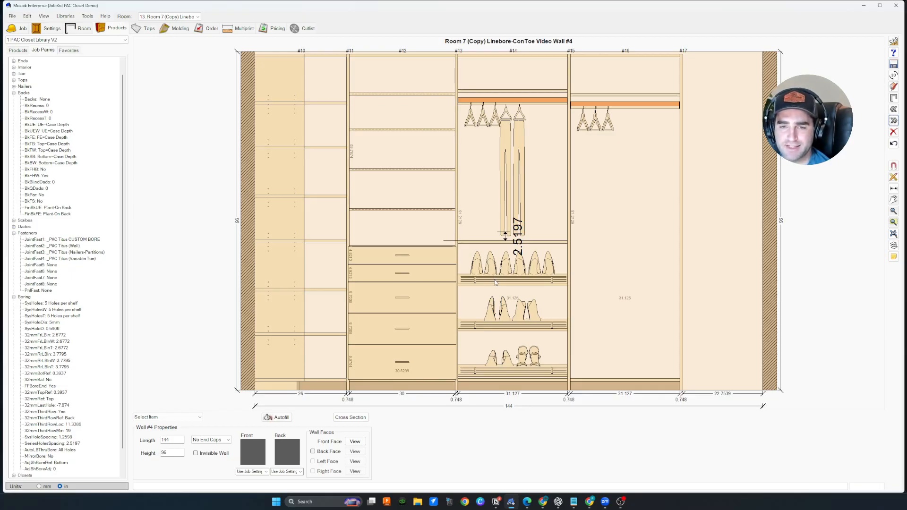
pyautogui.click(513, 286)
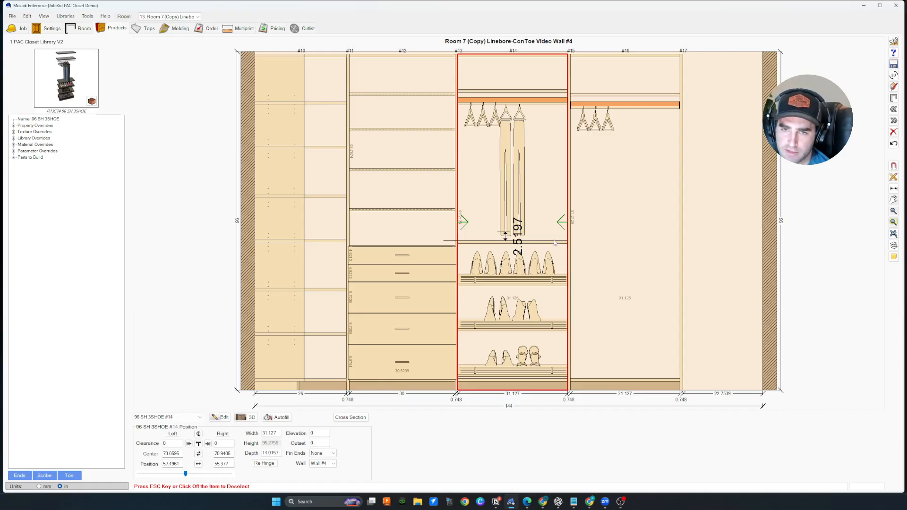
pyautogui.doubleClick(542, 217)
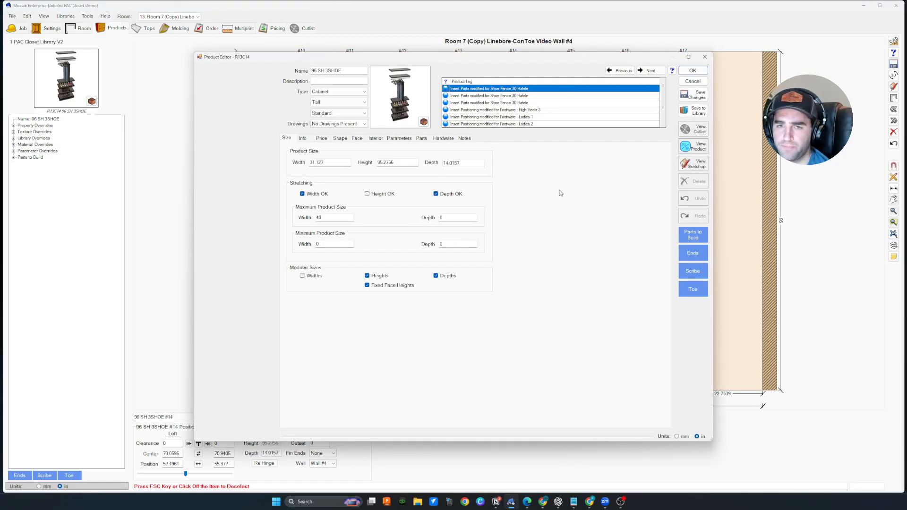
pyautogui.click(399, 138)
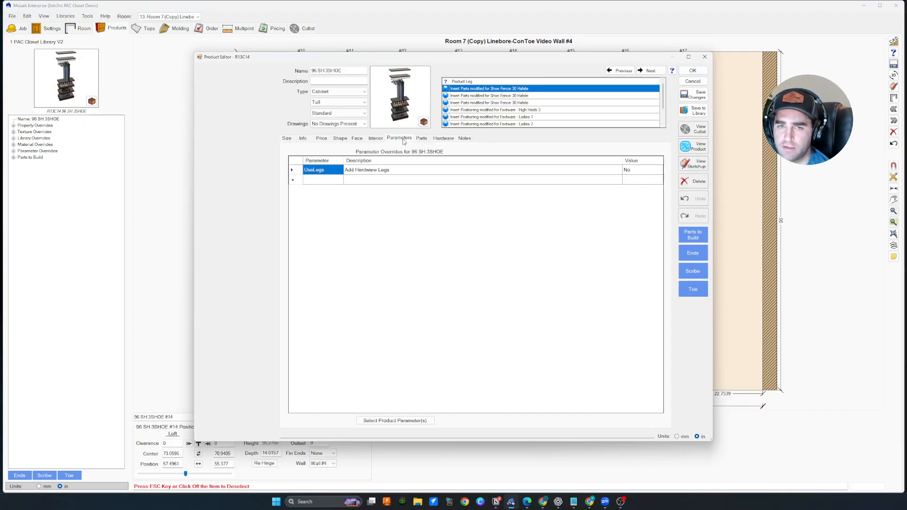
# Step: Add the 32mm system linebore holes parameter from the Boring category to the product's overrides
pyautogui.click(406, 419)
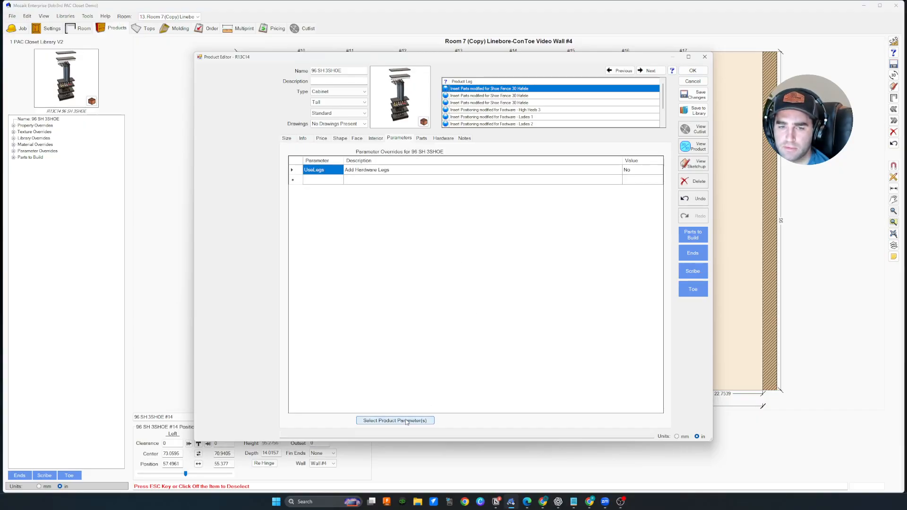
pyautogui.click(355, 146)
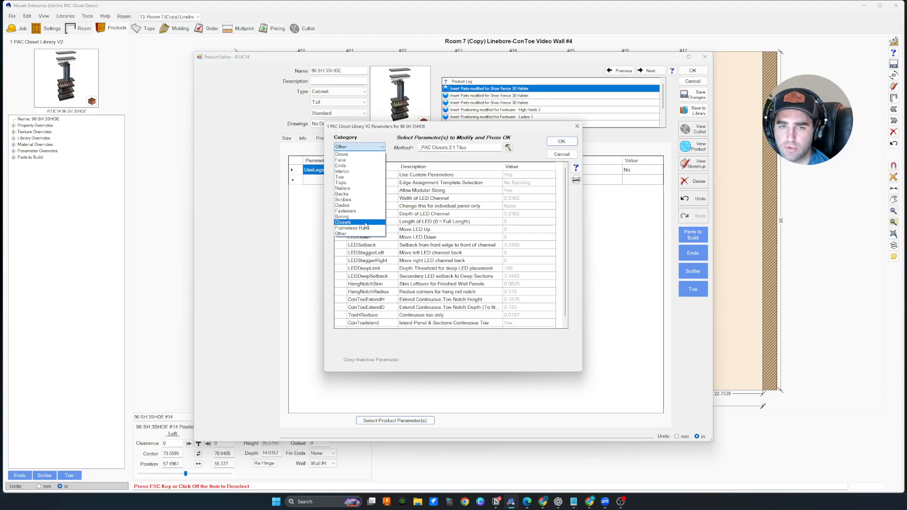
pyautogui.click(342, 196)
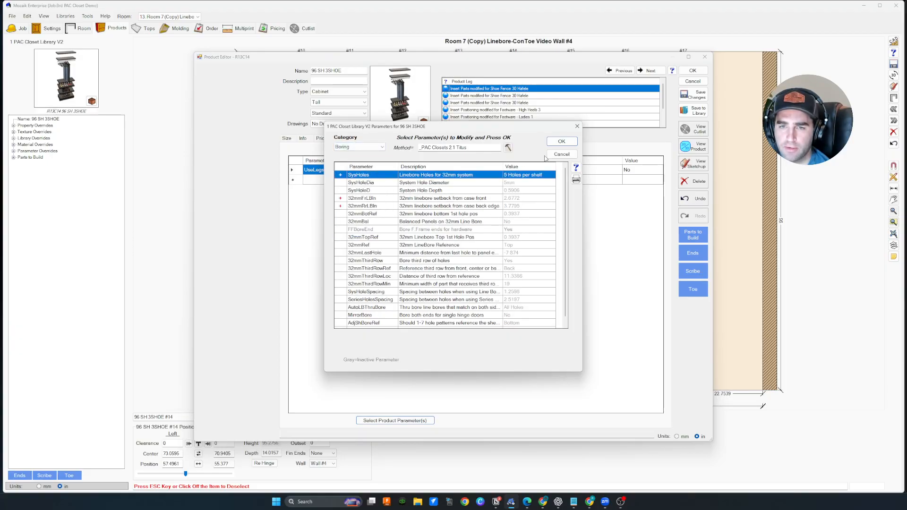
pyautogui.click(562, 142)
# Step: Set the SysHolesT override to Shotgun Bore and accept the product changes
pyautogui.click(653, 181)
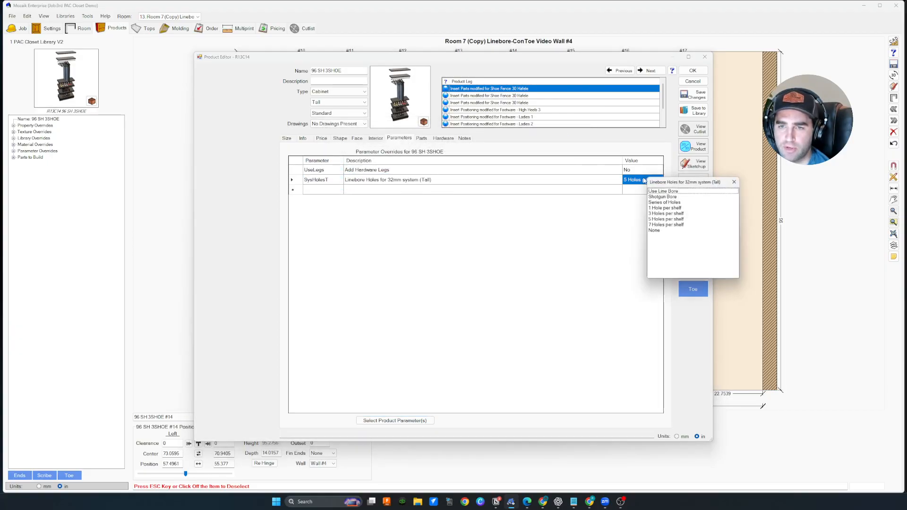
pyautogui.click(668, 197)
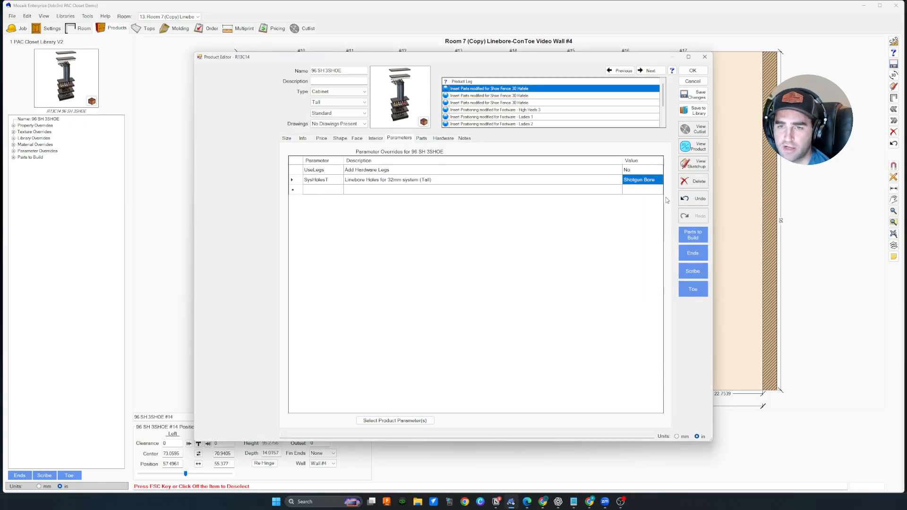
pyautogui.click(693, 70)
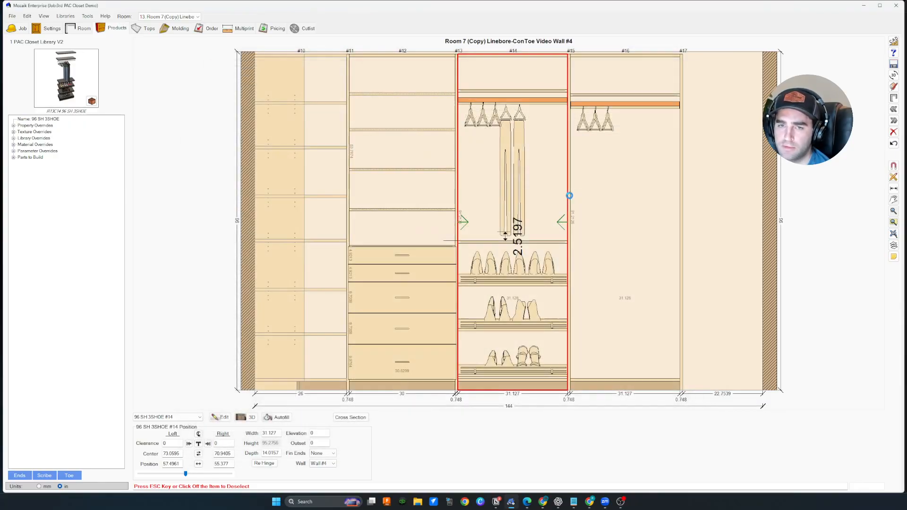
# Step: Display Wall #4's 3D model in wireframe, examine the system holes on the panels around product #14, and close the viewer
pyautogui.click(165, 189)
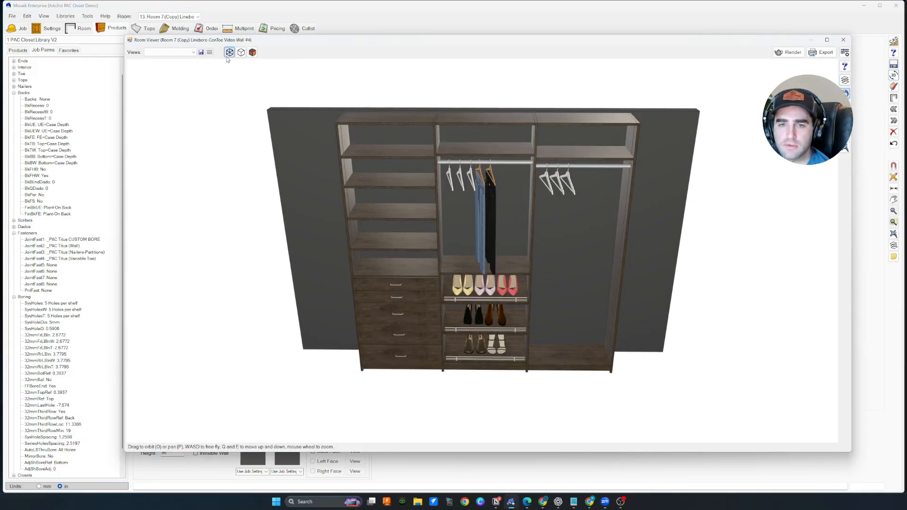
pyautogui.click(230, 52)
pyautogui.moveTo(456, 201); pyautogui.dragTo(539, 153)
pyautogui.scroll(5, 539, 154)
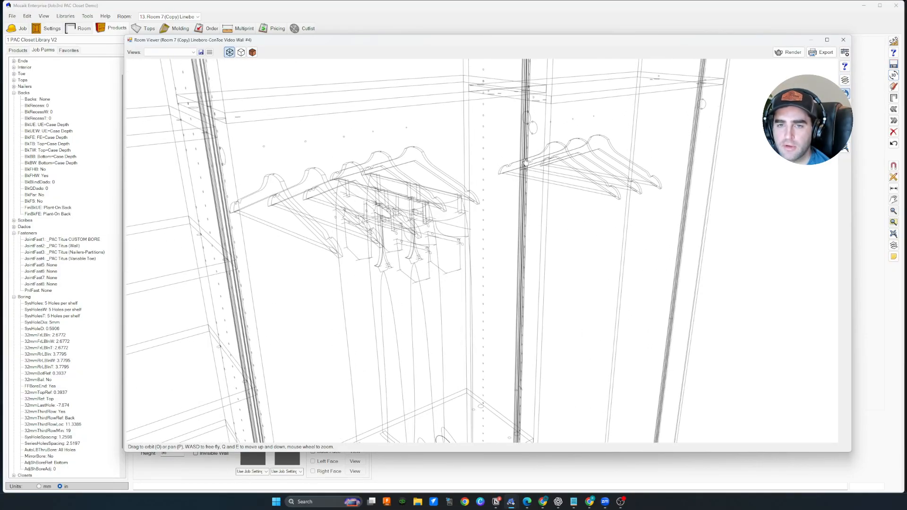
pyautogui.moveTo(487, 209); pyautogui.dragTo(524, 285)
pyautogui.click(843, 40)
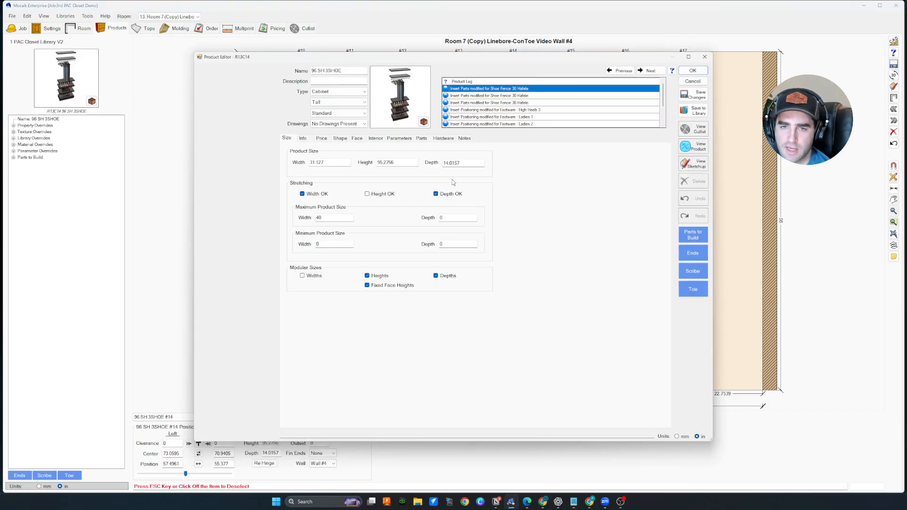
# Step: Turn on No Shelf Holes for the hanging opening and the two openings above it in product #14's interior, and accept the changes
pyautogui.click(375, 138)
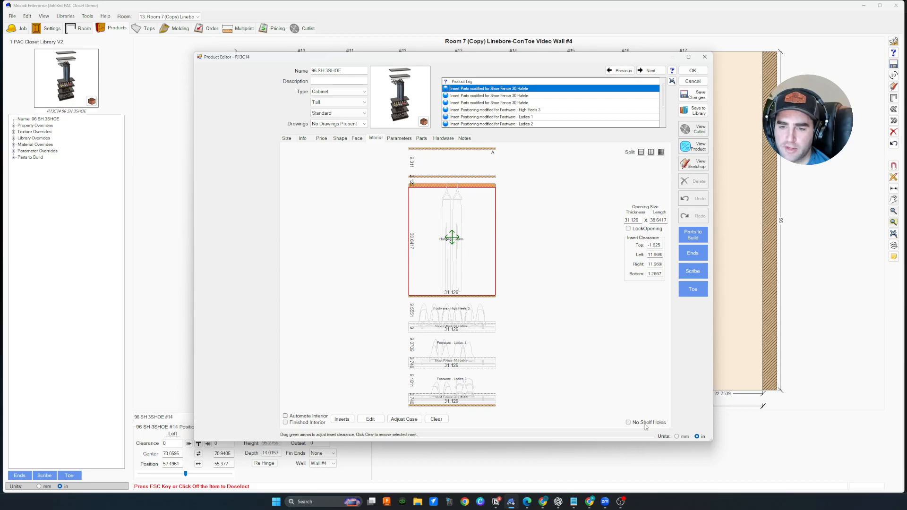
pyautogui.click(451, 183)
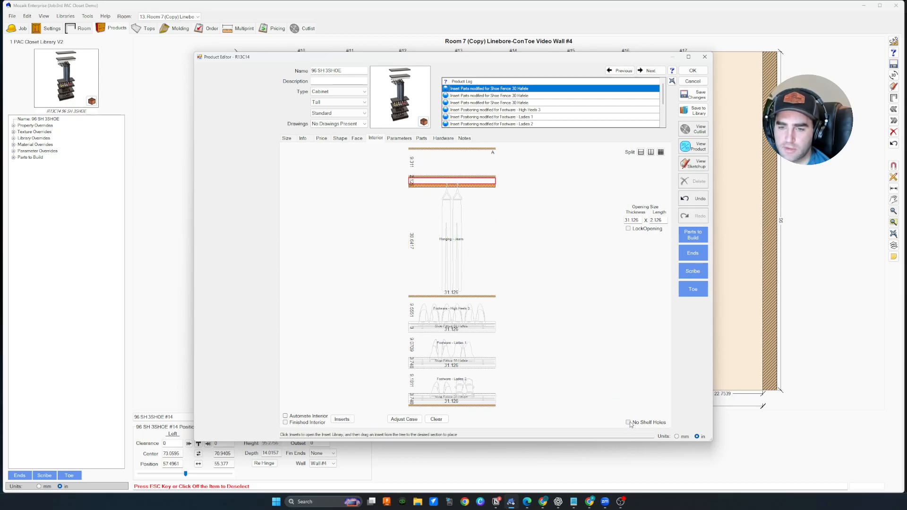
pyautogui.click(471, 157)
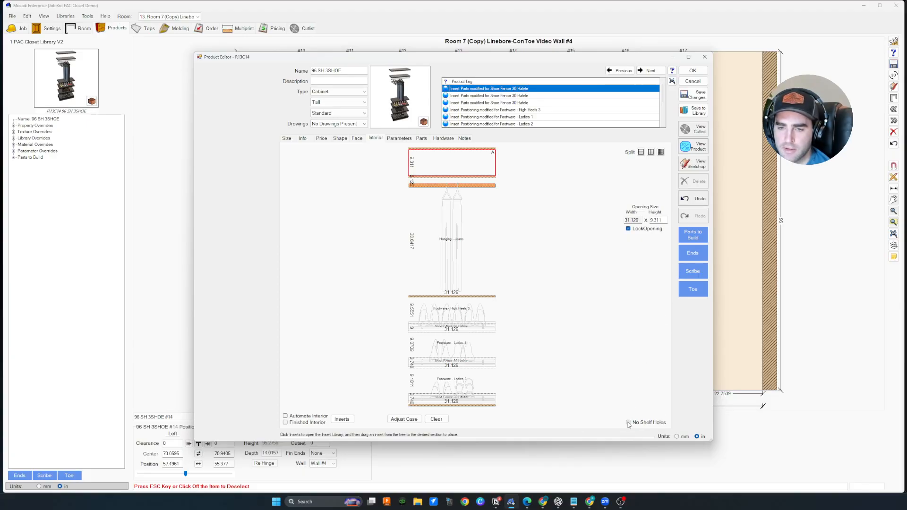
pyautogui.click(695, 71)
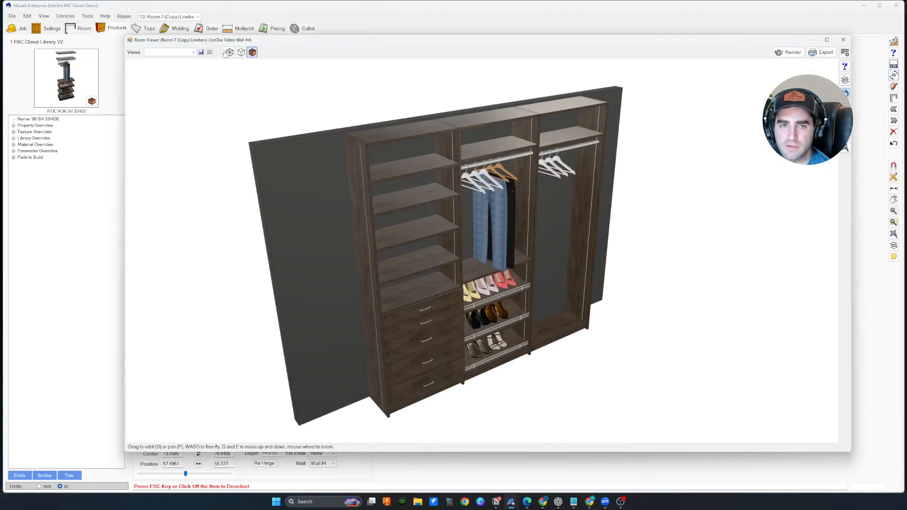
# Step: Display Wall #4's 3D model in wireframe, examine the boring around product #14's upper shelf and closet rod, and close the viewer
pyautogui.click(229, 52)
pyautogui.click(230, 52)
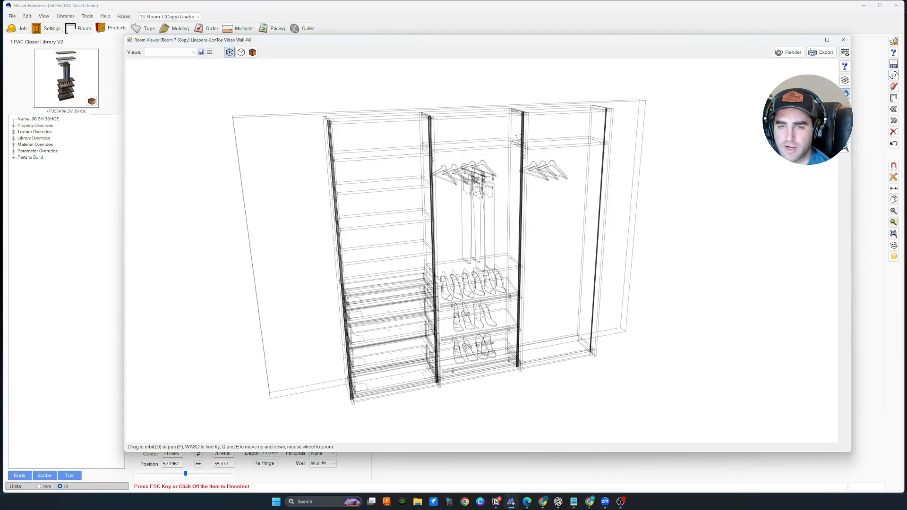
pyautogui.scroll(5, 518, 131)
pyautogui.scroll(5, 522, 139)
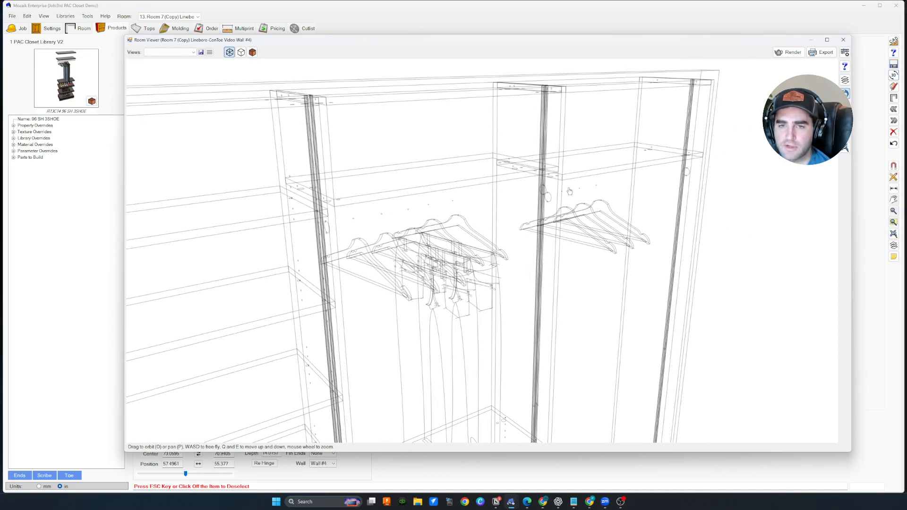
pyautogui.scroll(8, 526, 146)
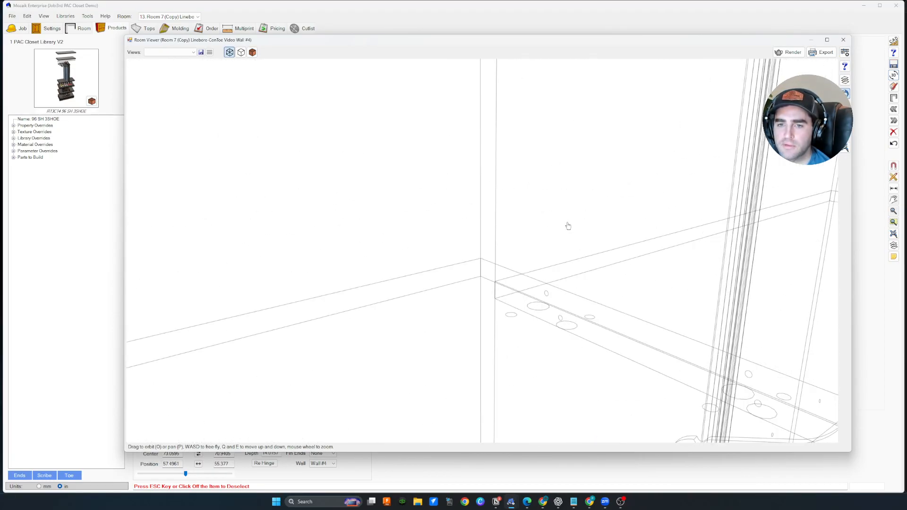
pyautogui.moveTo(594, 254); pyautogui.dragTo(551, 225)
pyautogui.scroll(-10, 547, 217)
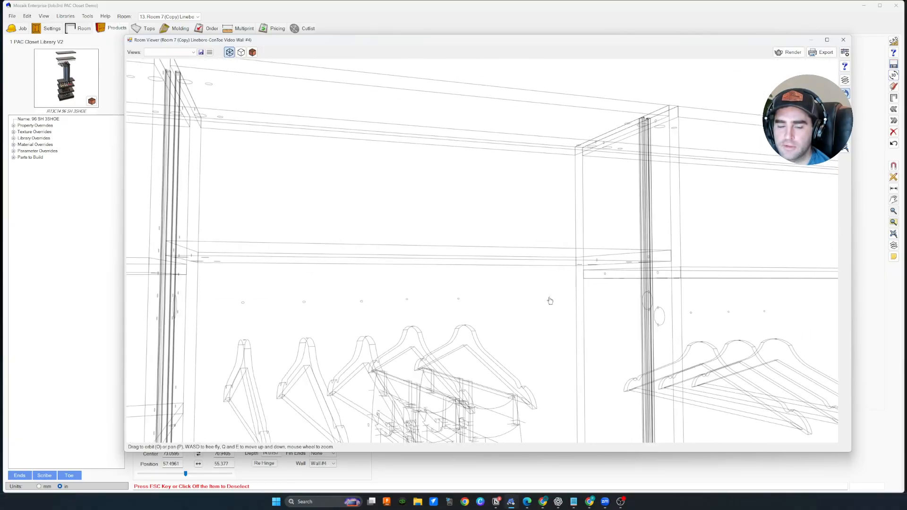
pyautogui.moveTo(548, 294); pyautogui.dragTo(567, 241)
pyautogui.scroll(-4, 567, 240)
pyautogui.scroll(-5, 567, 240)
pyautogui.click(843, 40)
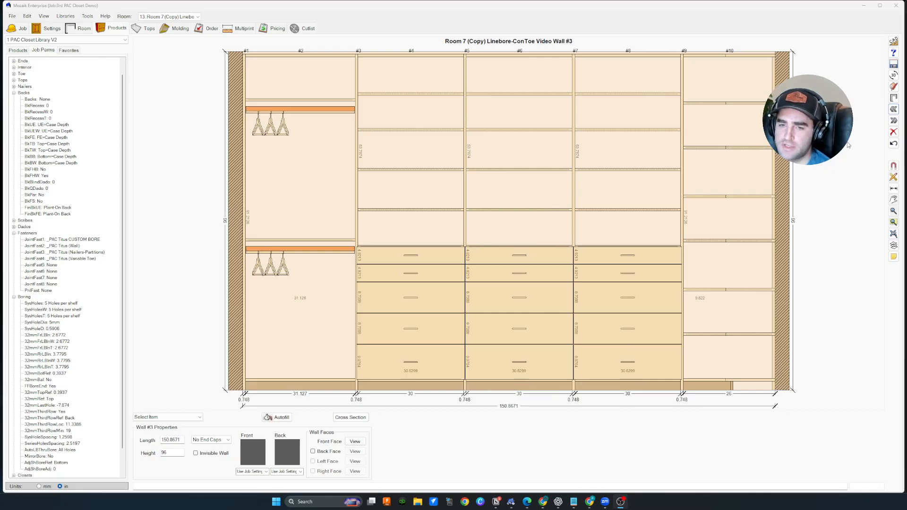
# Step: Open Wall #3's 3D model, inspect the shelf and drawer sections up close, and close the viewer
pyautogui.click(893, 75)
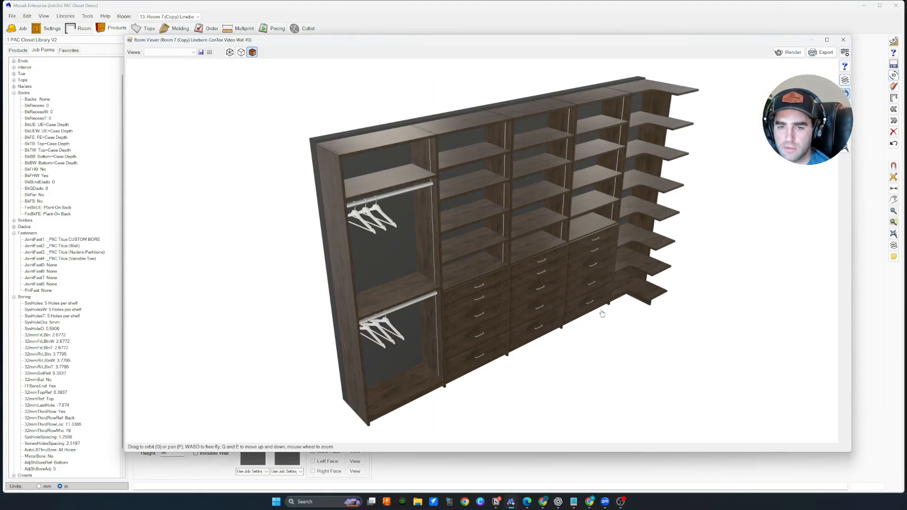
pyautogui.moveTo(601, 312); pyautogui.dragTo(544, 278)
pyautogui.scroll(8, 604, 375)
pyautogui.moveTo(495, 339); pyautogui.dragTo(518, 300)
pyautogui.click(843, 39)
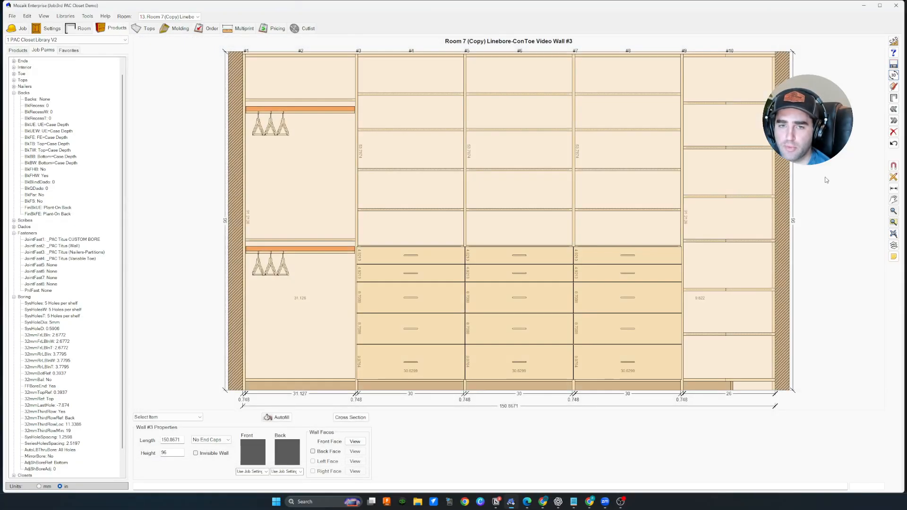
# Step: Open Wall #3's cross section in wireframe, examine the system holes behind the drawers and hanger, and close it
pyautogui.click(351, 418)
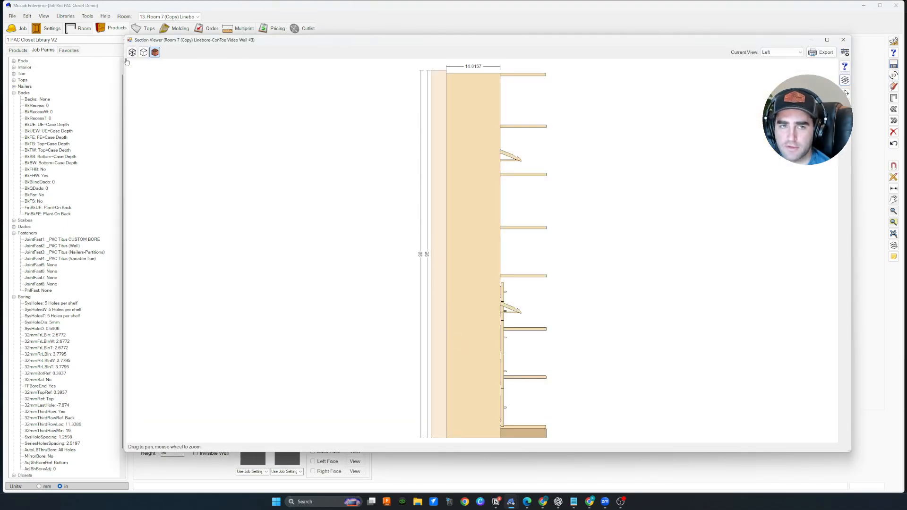
pyautogui.scroll(5, 508, 330)
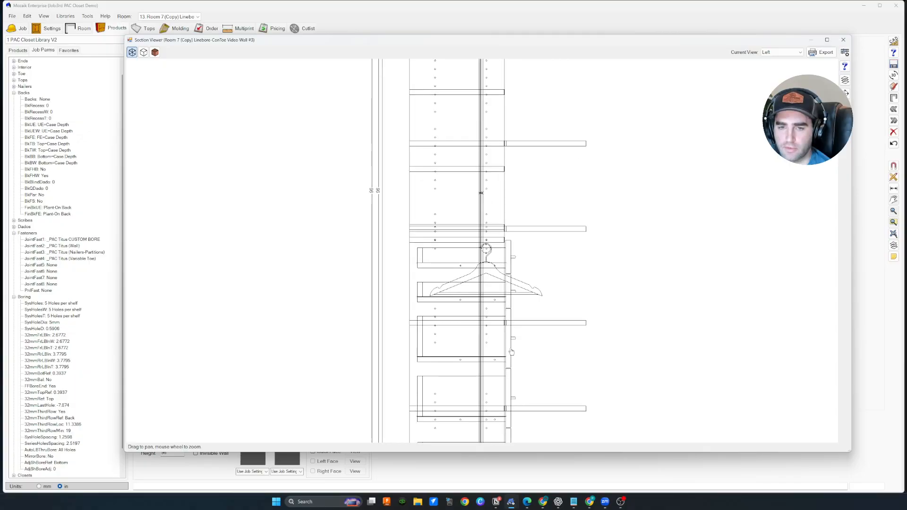
pyautogui.moveTo(552, 328); pyautogui.dragTo(562, 307)
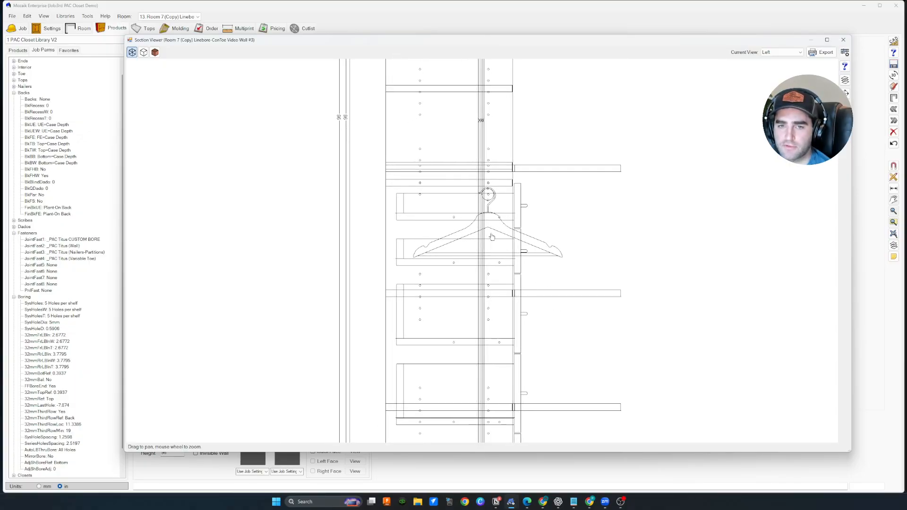
pyautogui.click(843, 40)
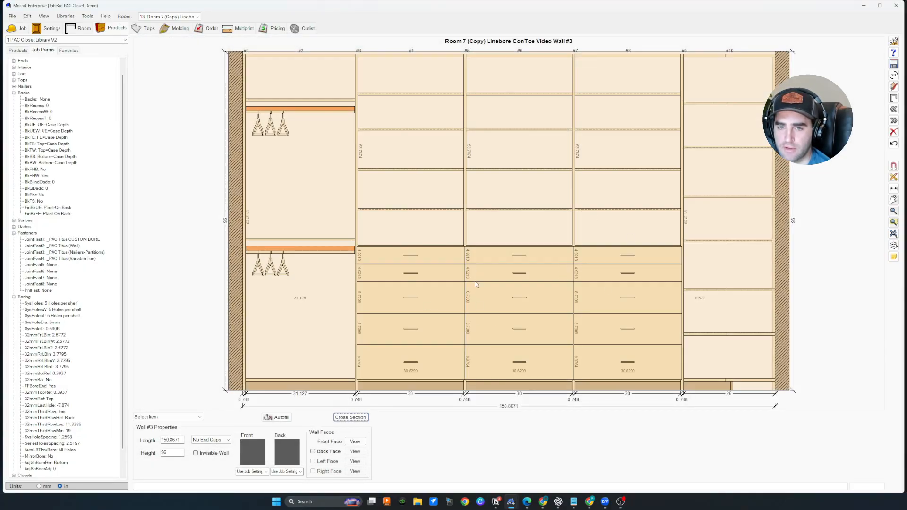
# Step: Compare the elevations of Wall #3 and Wall #4, and return to the room's floor plan
pyautogui.scroll(-3, 461, 304)
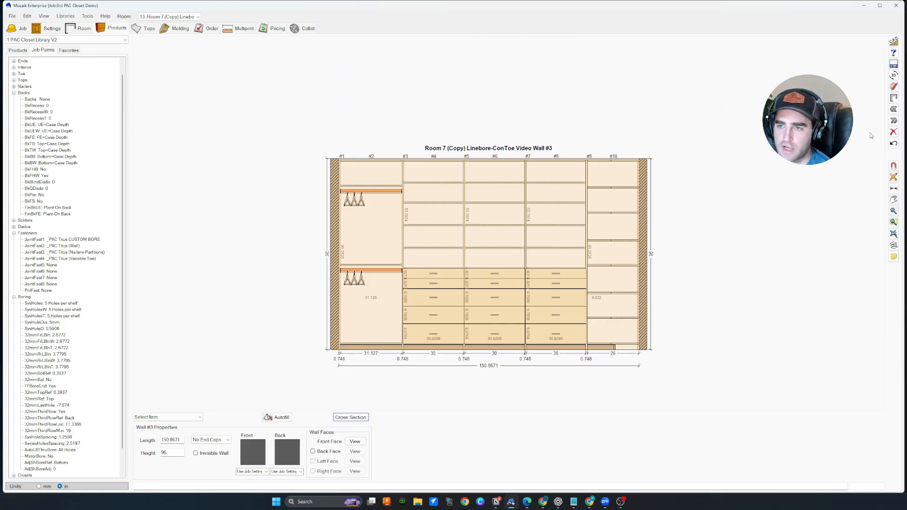
pyautogui.click(895, 121)
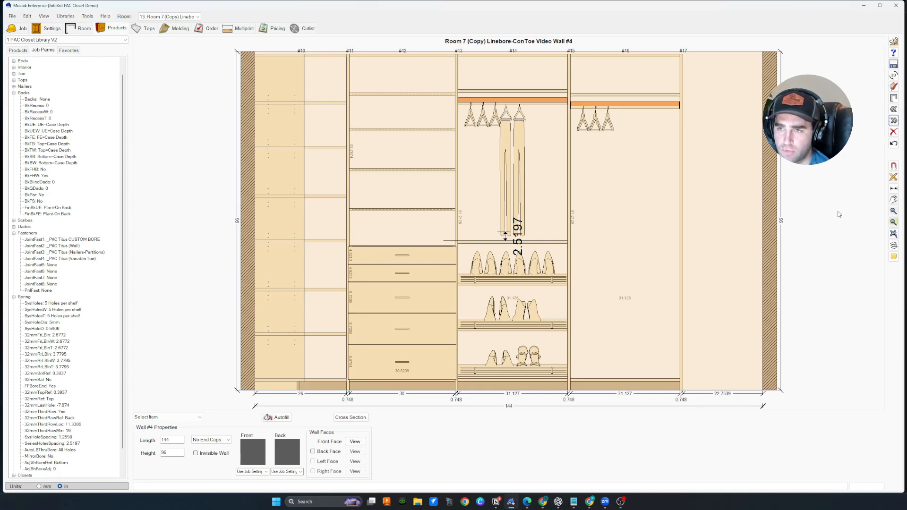
pyautogui.click(893, 110)
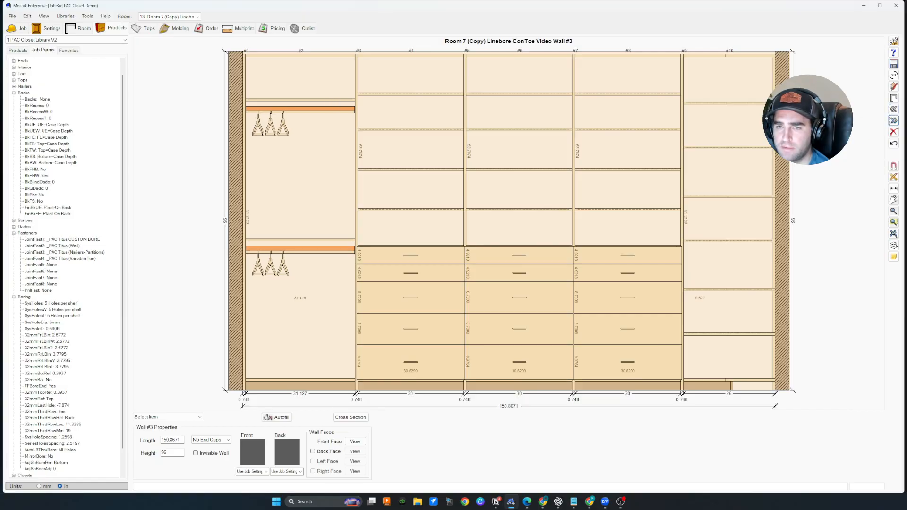
pyautogui.click(894, 121)
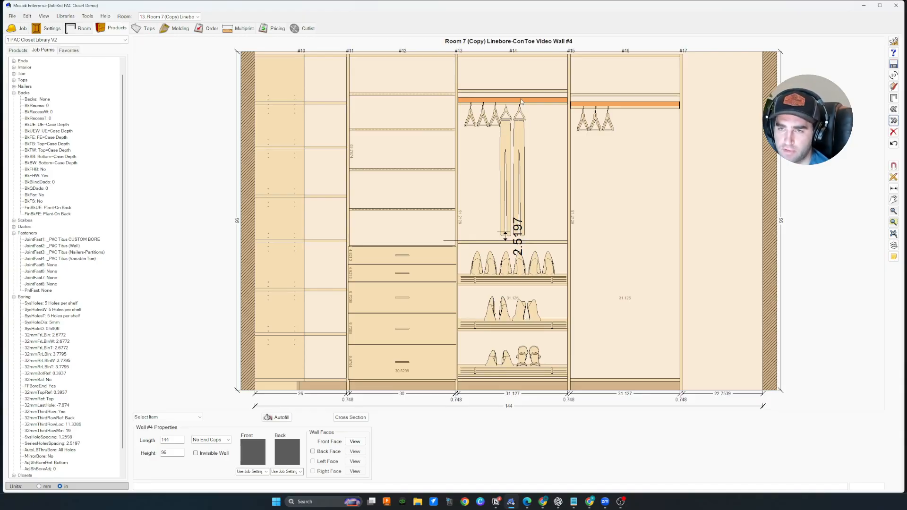
pyautogui.click(893, 98)
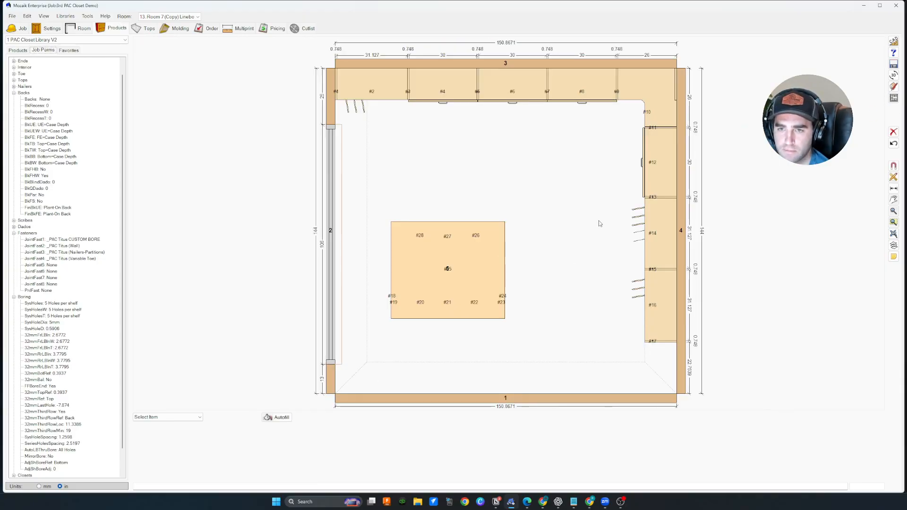
pyautogui.moveTo(591, 208); pyautogui.dragTo(563, 212, button='middle')
pyautogui.scroll(-2, 559, 211)
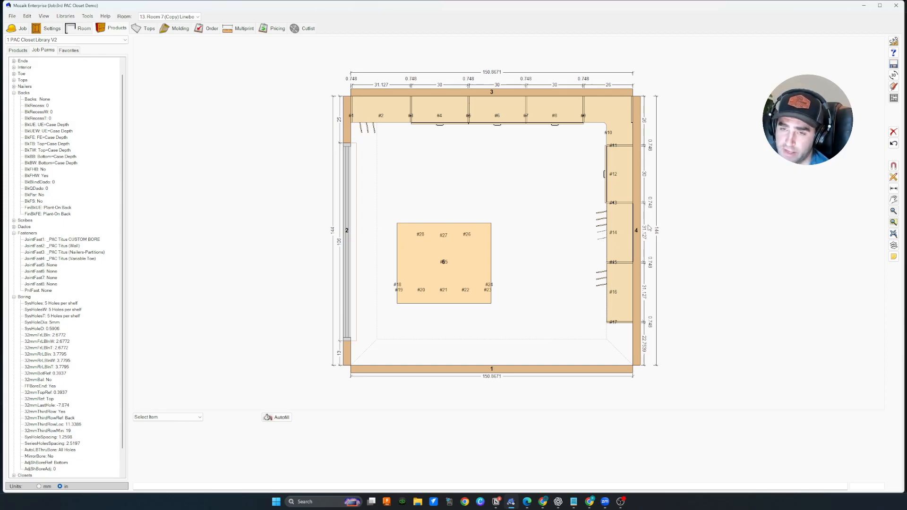
pyautogui.moveTo(713, 202); pyautogui.dragTo(692, 198, button='middle')
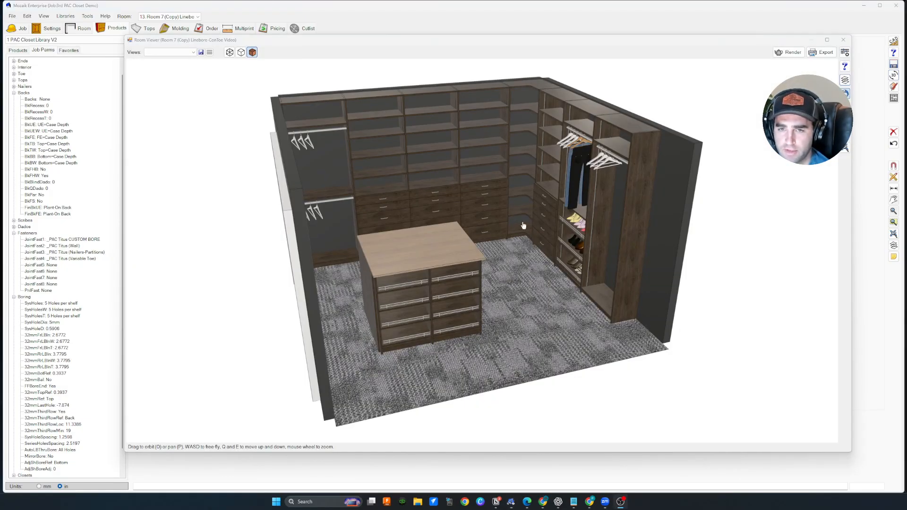
# Step: Examine the whole closet room in the 3D viewer from a lower angle
pyautogui.click(511, 230)
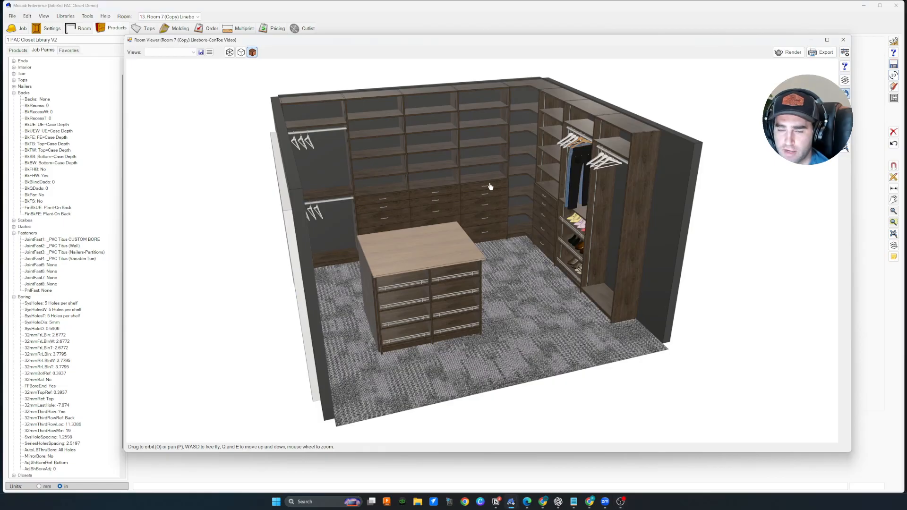
pyautogui.moveTo(491, 186); pyautogui.dragTo(519, 214, button='middle')
pyautogui.moveTo(692, 235); pyautogui.dragTo(672, 237)
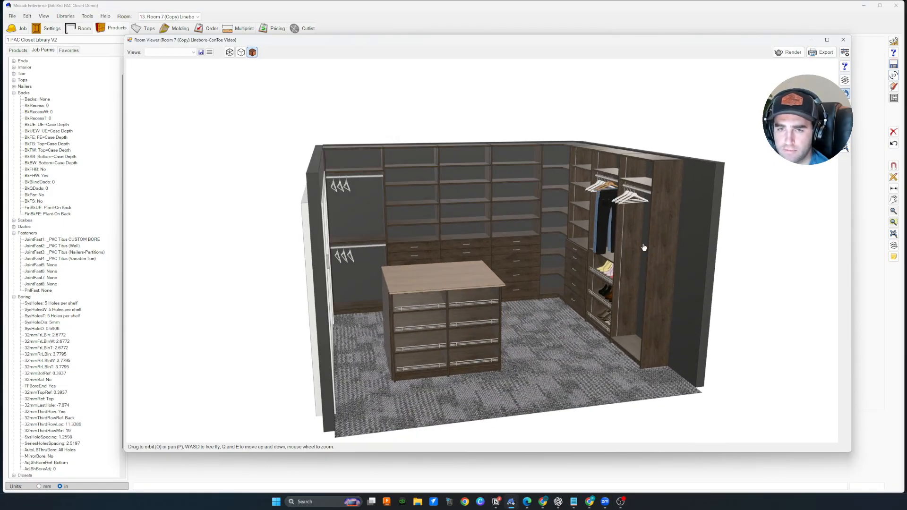